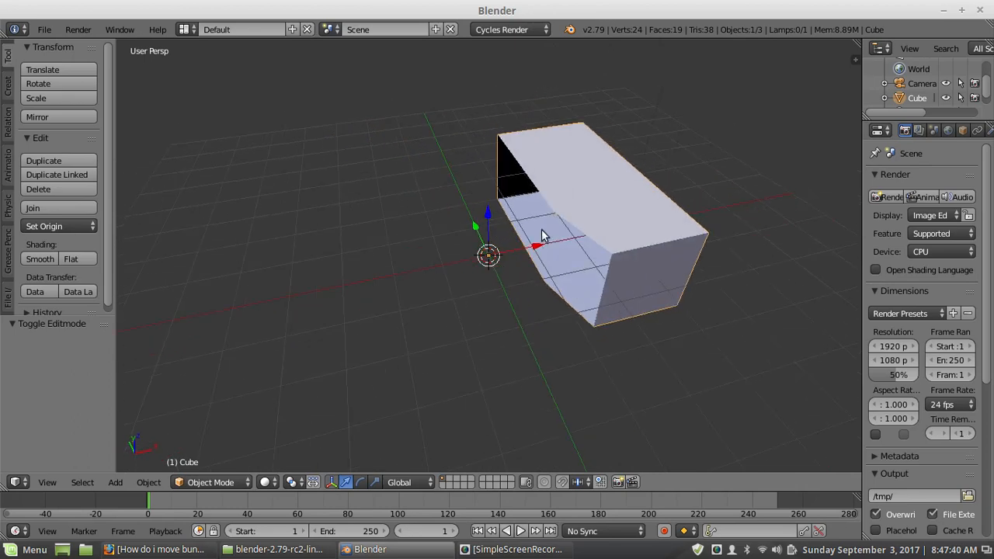
Switch the open-sided cube mesh from Object Mode to Edit Mode
mouse_move(595, 238)
middle_mouse_down()
mouse_move(568, 232)
mouse_move(602, 237)
middle_mouse_up()
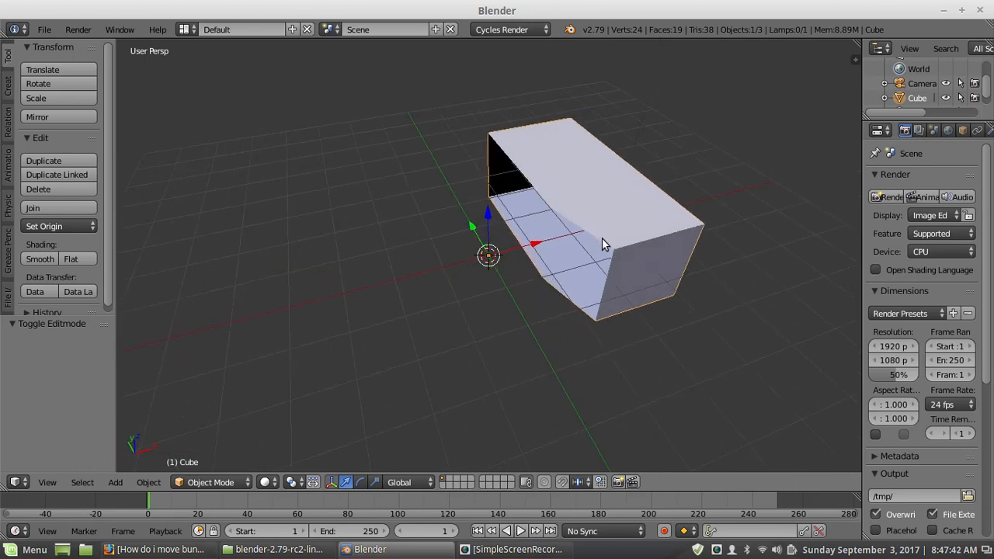
scroll(584, 242, "up", 1)
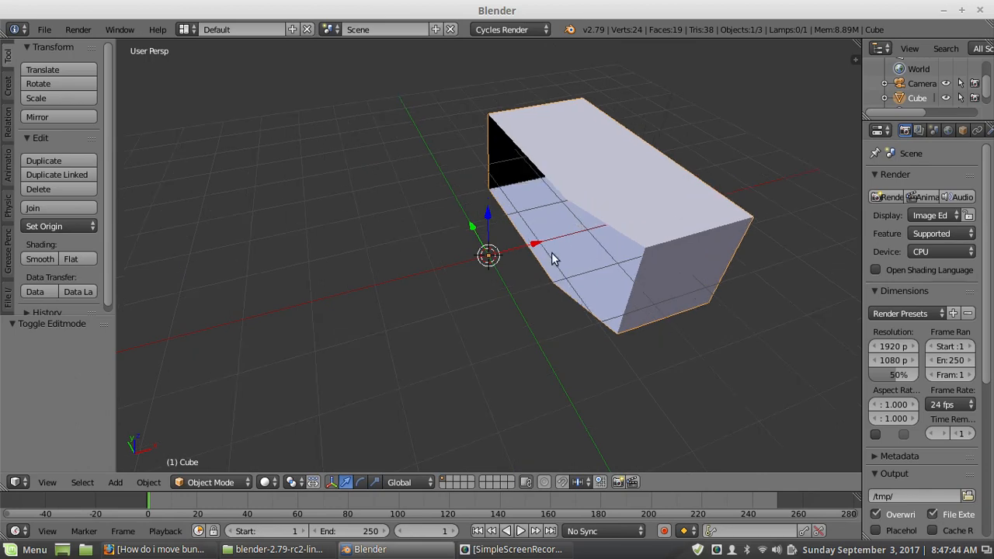
left_click(213, 481)
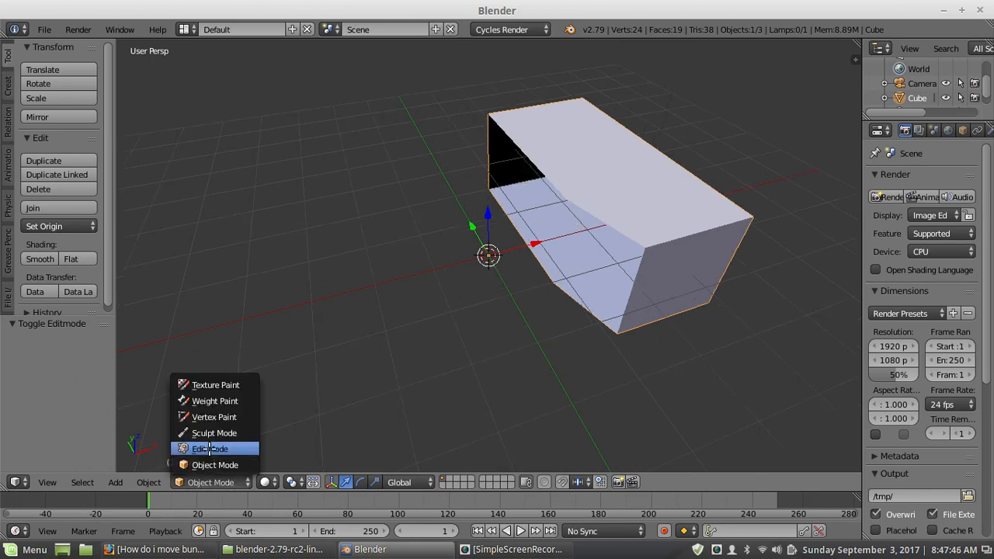
left_click(213, 445)
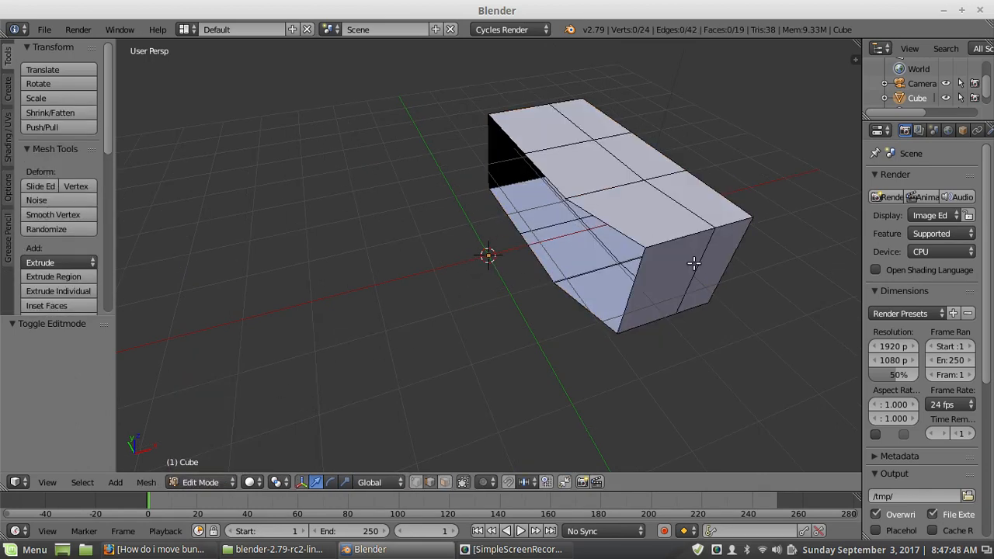
mouse_move(557, 308)
middle_mouse_down()
mouse_move(588, 297)
mouse_move(550, 312)
middle_mouse_up()
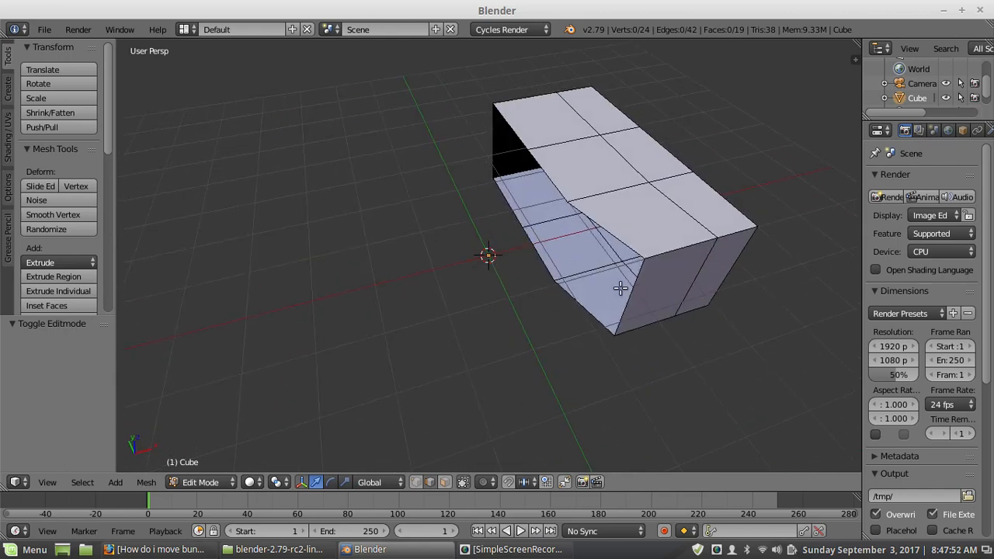
Show the 3D view's properties sidebar and look through its settings
key("n")
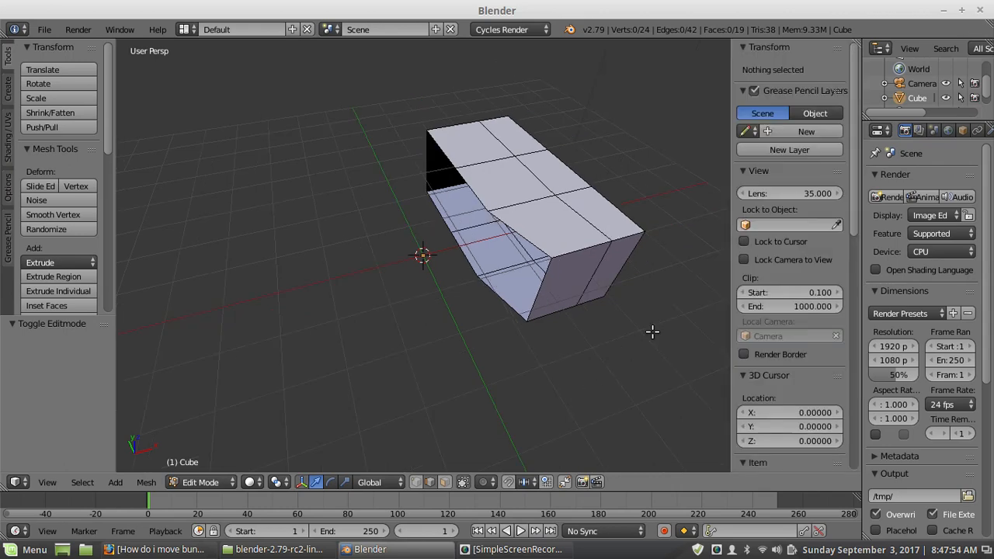
scroll(787, 235, "down", 10)
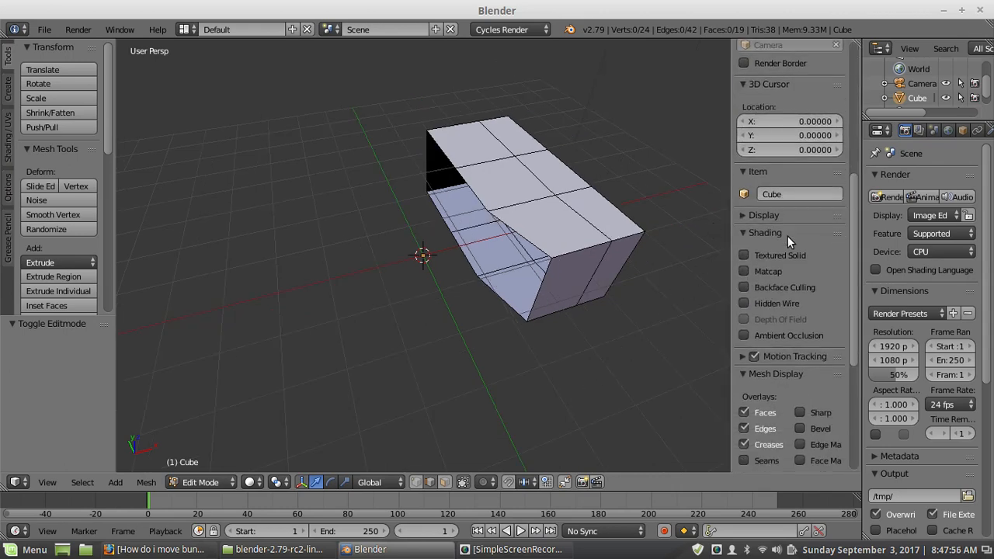
scroll(787, 235, "up", 4)
scroll(788, 236, "up", 6)
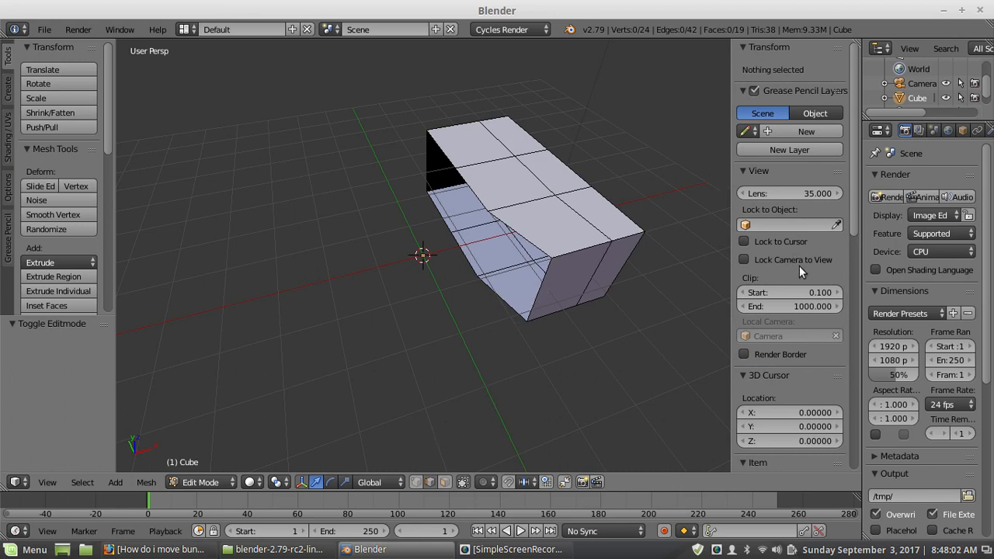
scroll(799, 266, "down", 1)
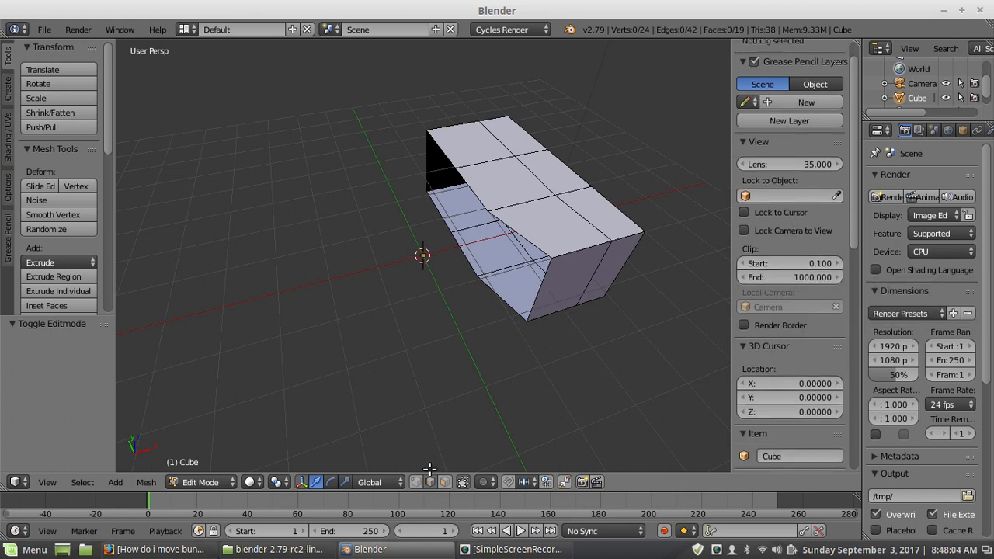
Select the upper front corner vertex on the mesh's open side and set its global X coordinate to 0
right_click(553, 262)
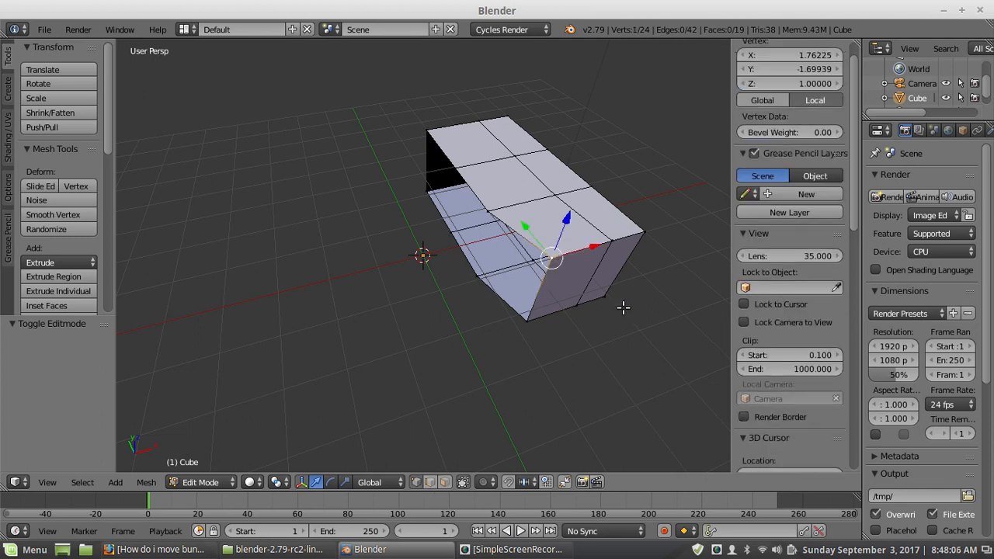
scroll(788, 232, "up", 1)
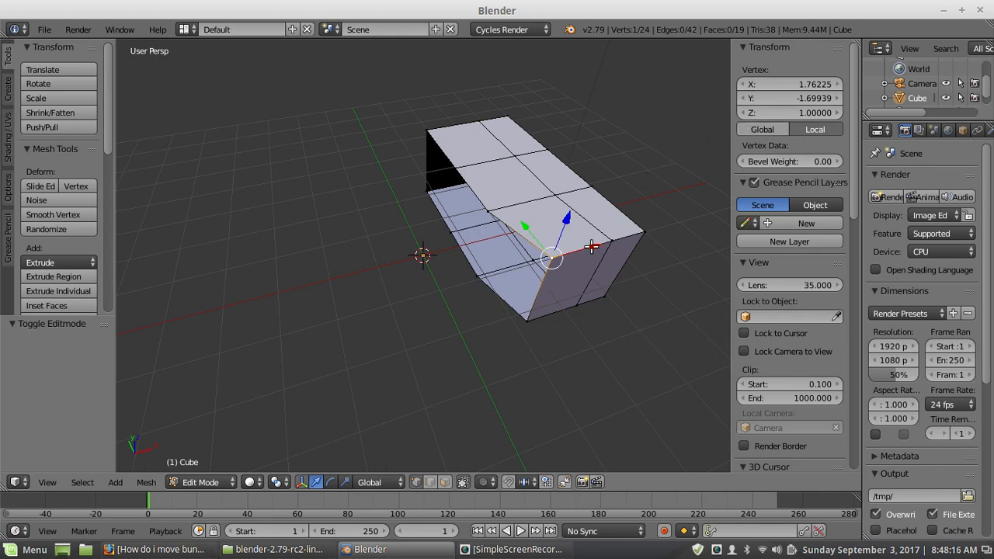
middle_click_drag(592, 247, 581, 236)
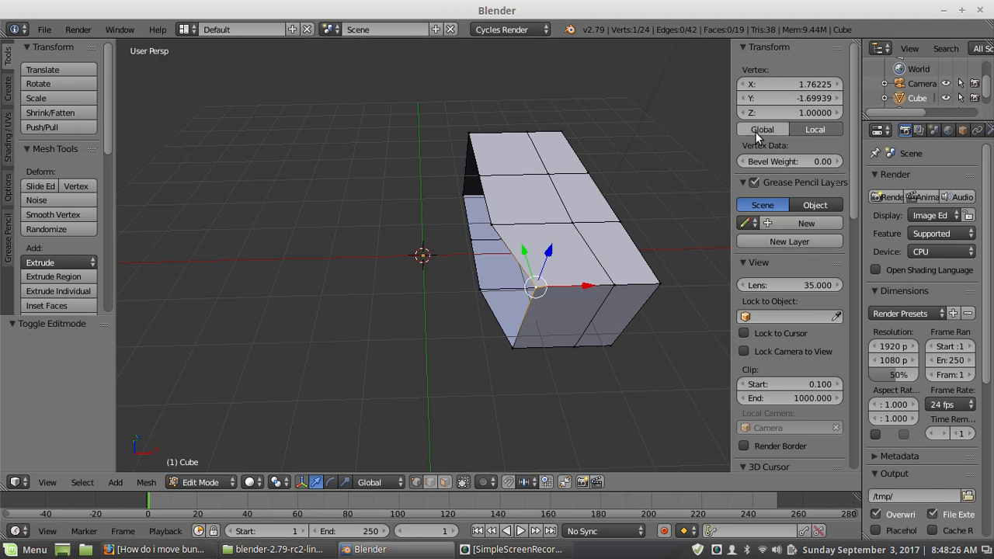
middle_click_drag(401, 251, 498, 257)
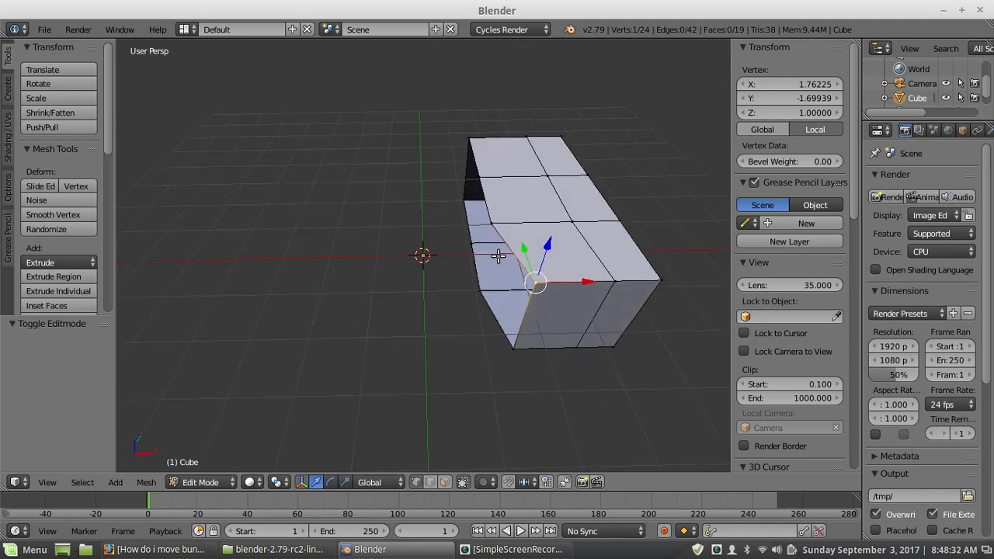
left_click(785, 86)
type("0")
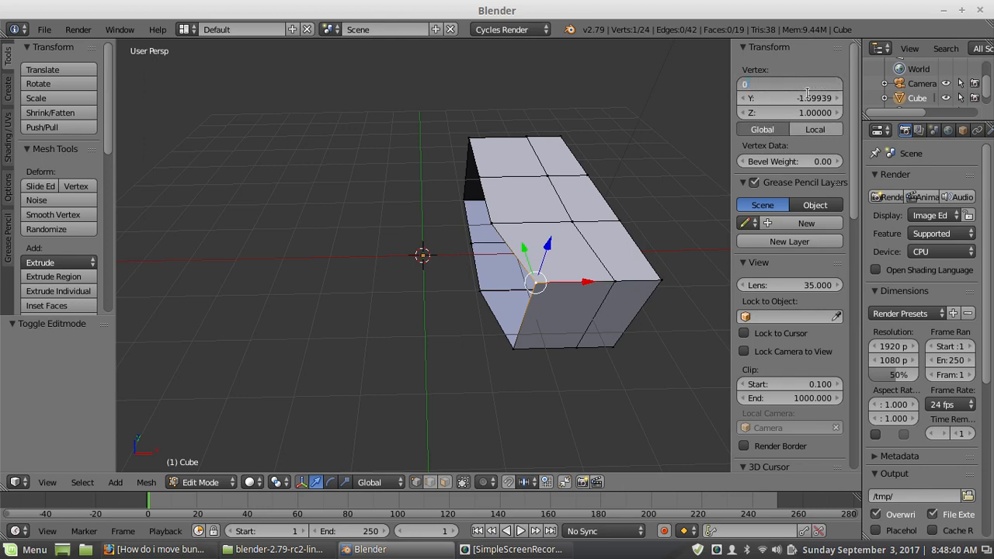
key("Return")
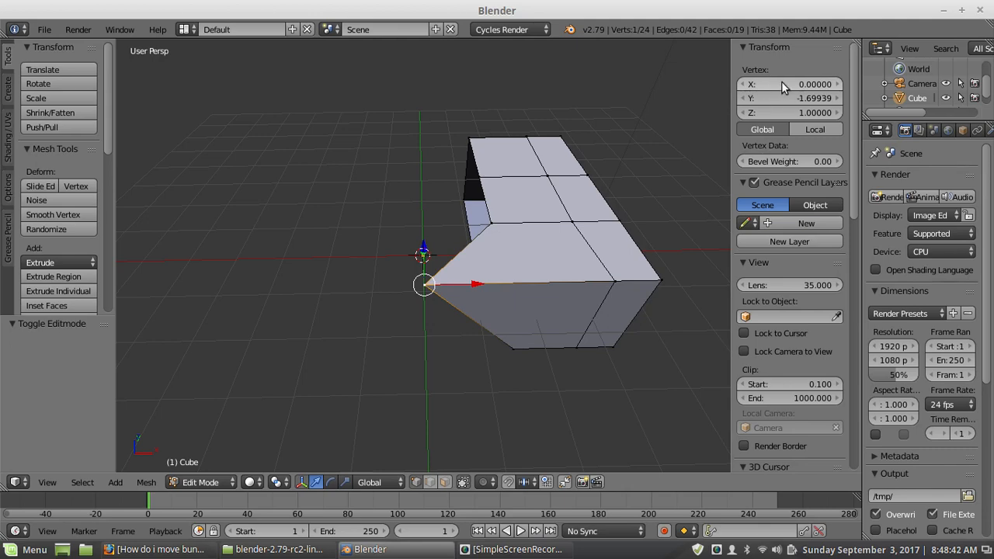
middle_click_drag(397, 296, 477, 298)
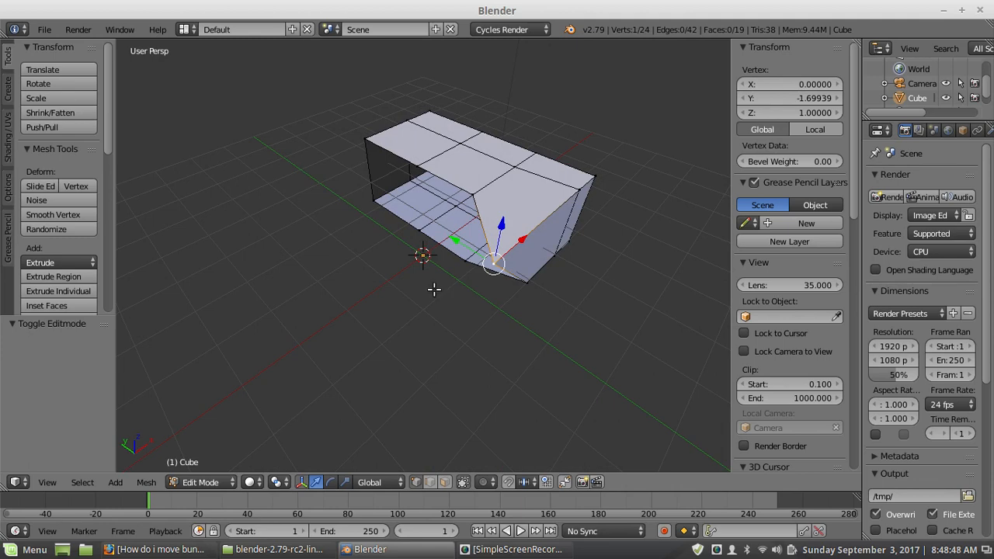
Undo the corner vertex's X change and deselect everything in the mesh
key("ctrl+z")
key("a")
middle_click_drag(434, 289, 472, 248)
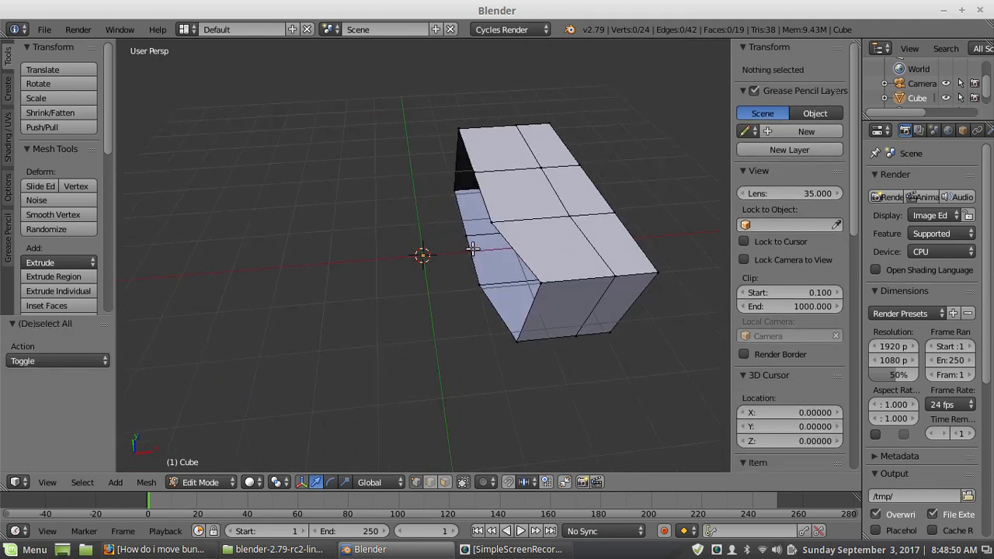
In edge select mode, select the whole boundary edge loop around the mesh's open side
scroll(514, 295, "up", 1)
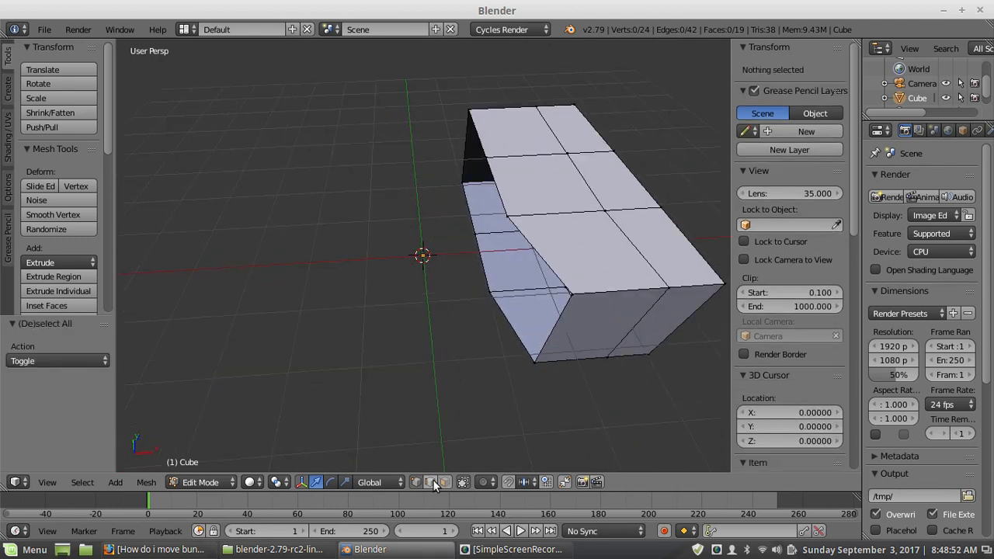
right_click(556, 264, "alt")
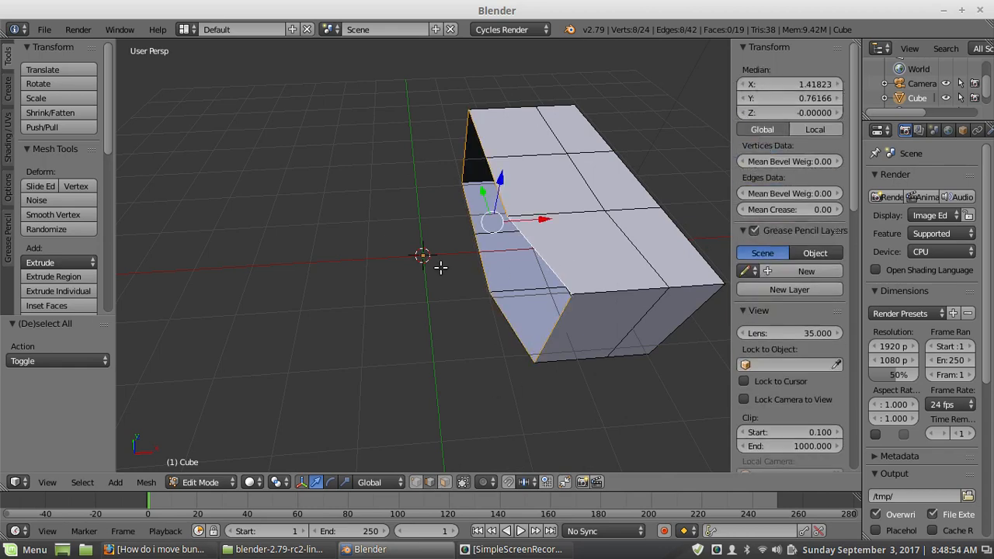
scroll(431, 272, "down", 5)
middle_click_drag(410, 278, 477, 277)
scroll(561, 189, "up", 2)
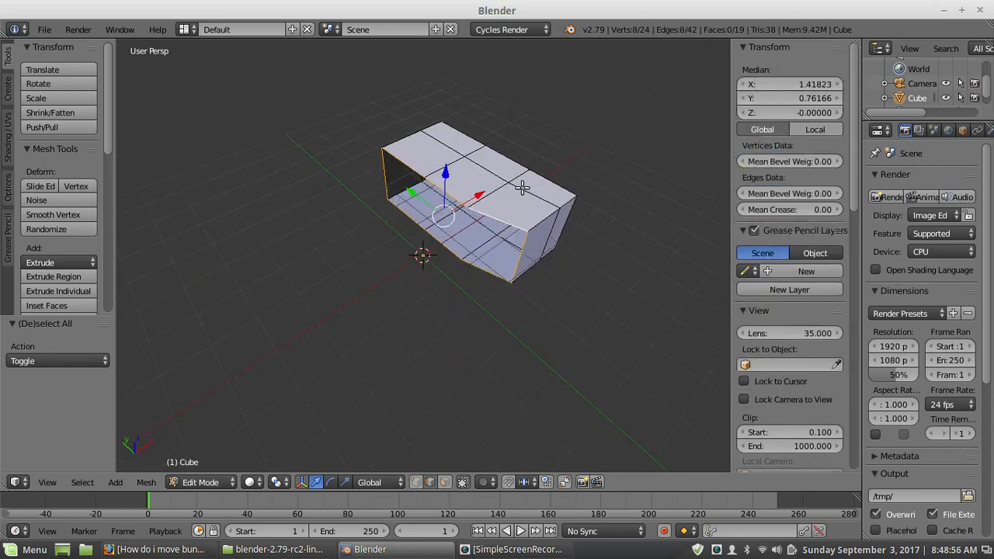
mouse_move(429, 255)
middle_mouse_down()
mouse_move(544, 218)
mouse_move(474, 220)
mouse_move(539, 248)
mouse_move(416, 267)
middle_mouse_up()
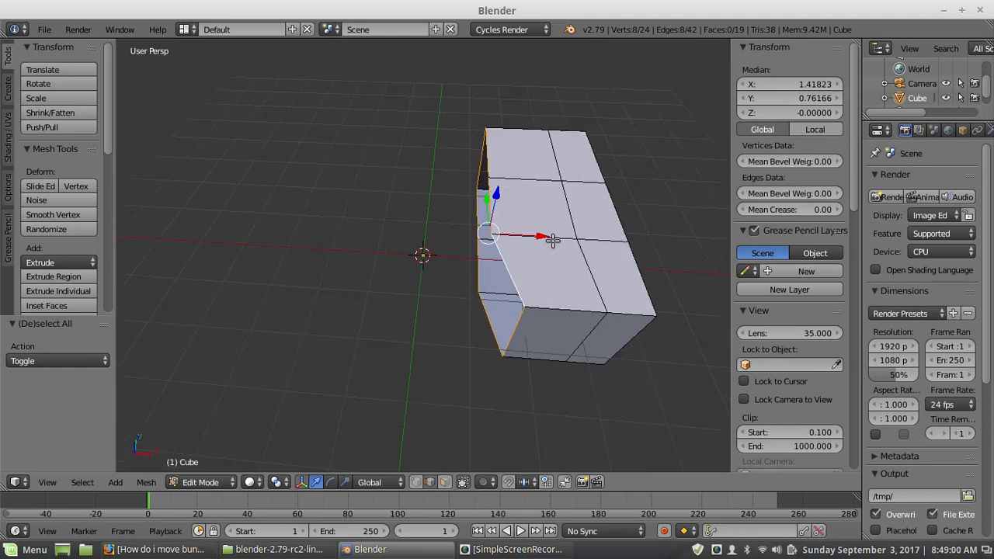
scroll(383, 254, "down", 3)
scroll(425, 269, "up", 1)
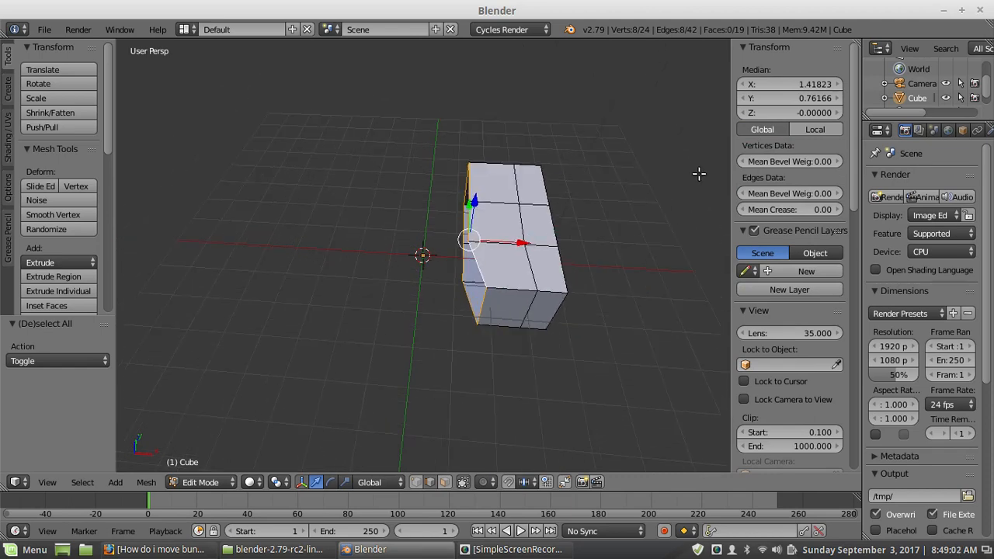
scroll(437, 267, "up", 1)
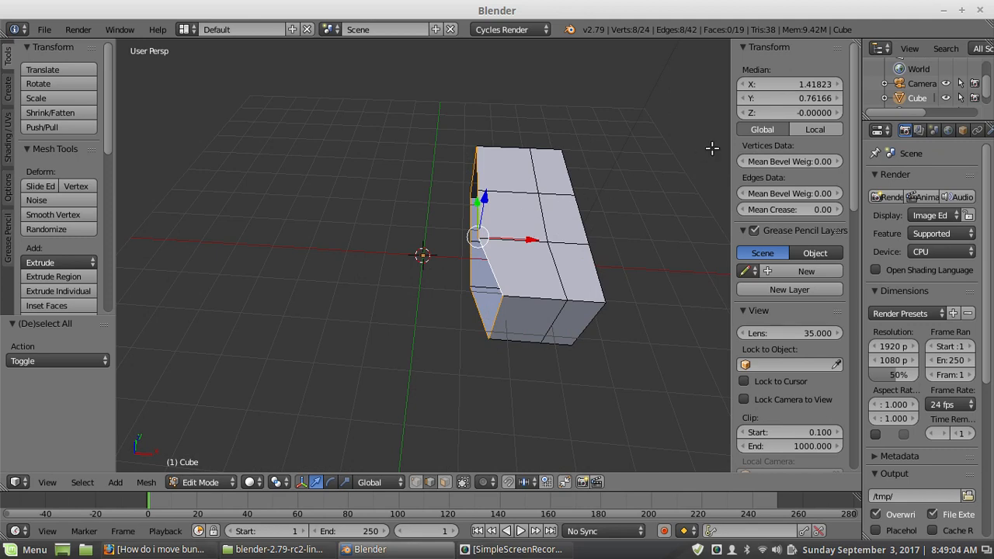
Set the selected boundary loop's median global X coordinate to 0
left_click(786, 84)
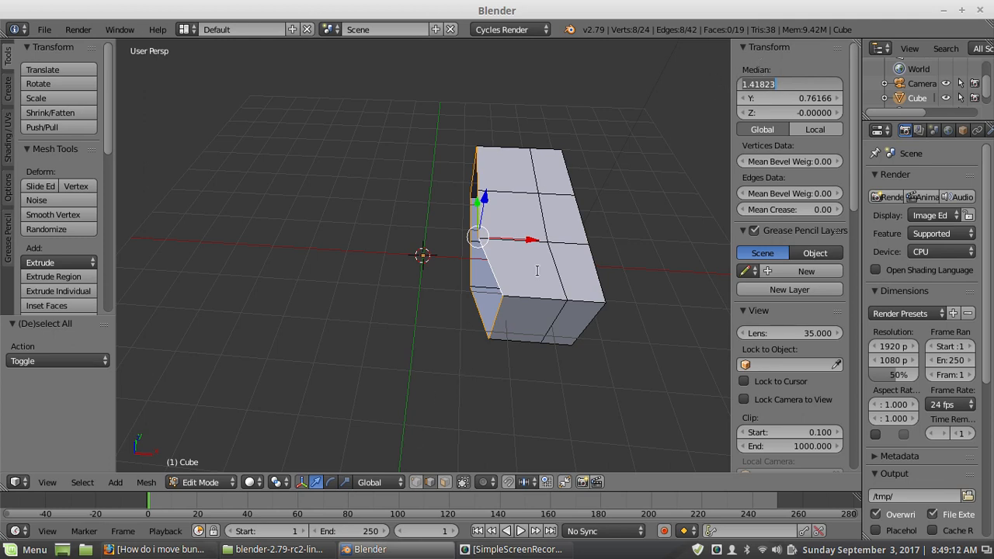
type("0")
key("Return")
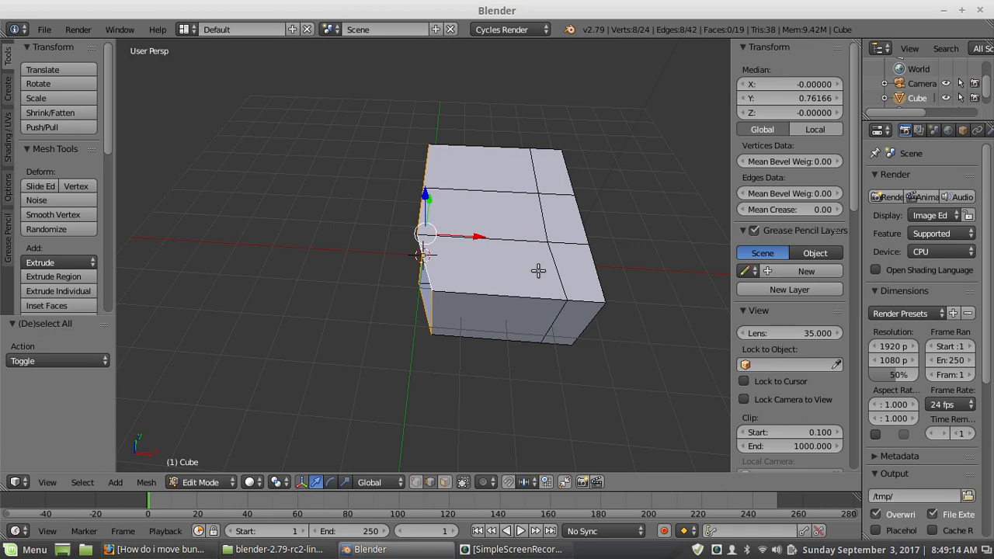
middle_click_drag(381, 265, 419, 303)
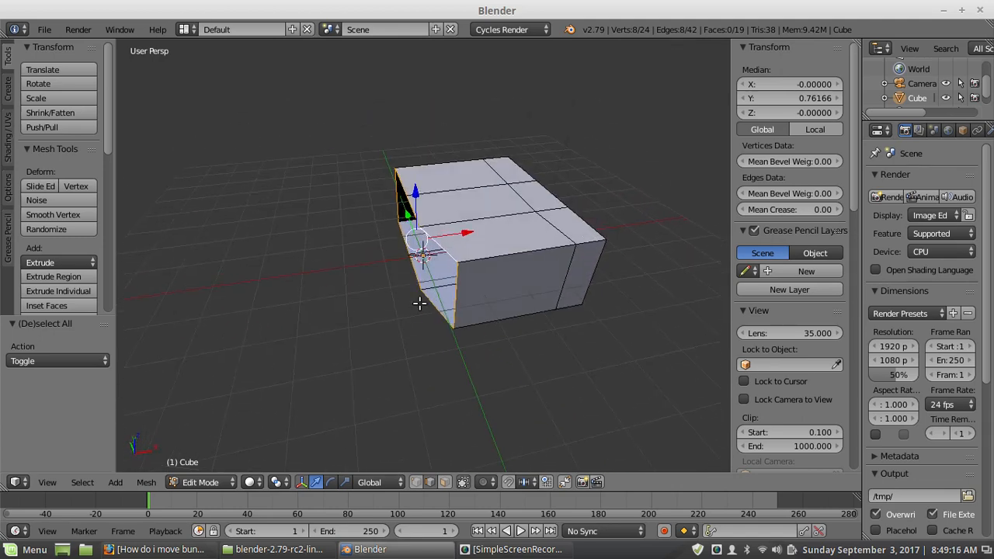
scroll(419, 303, "up", 3)
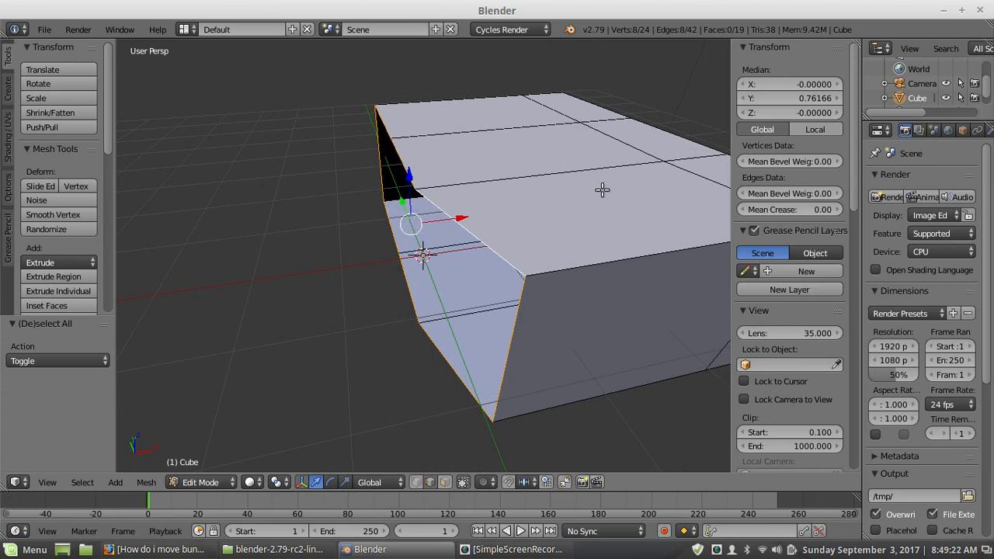
Undo the boundary loop's last X coordinate change
key("ctrl+z")
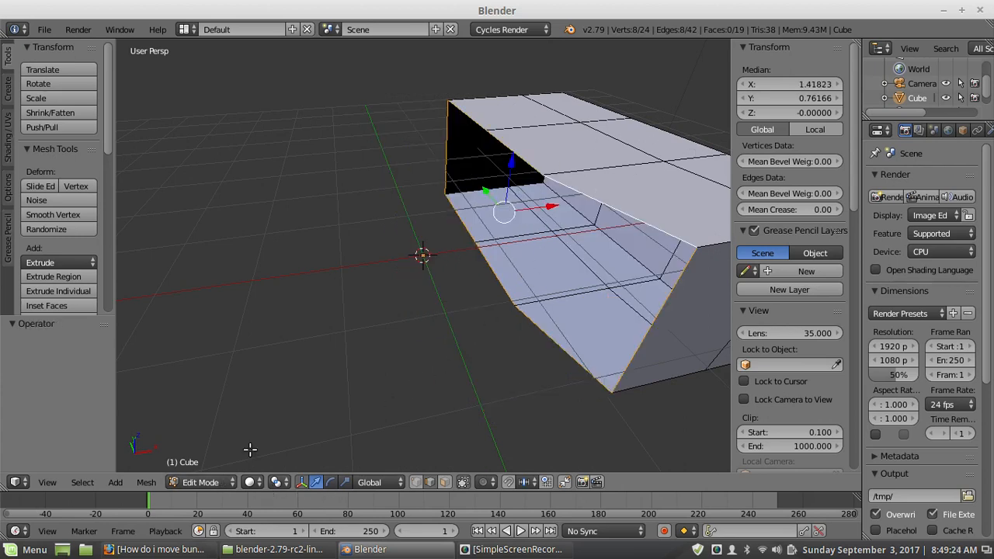
scroll(297, 334, "down", 5)
scroll(319, 326, "up", 3)
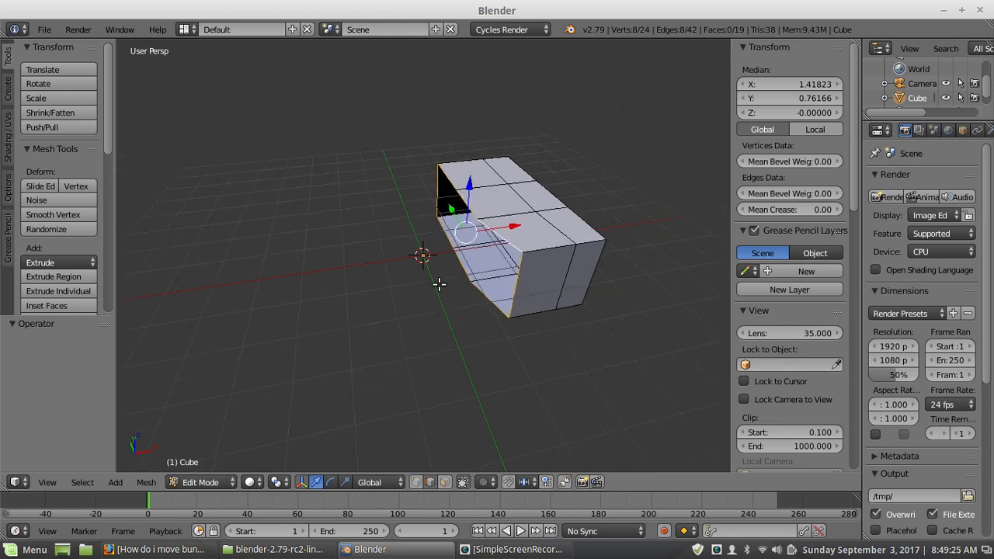
Set the pivot point to Active Element for the selected boundary loop
left_click(275, 482)
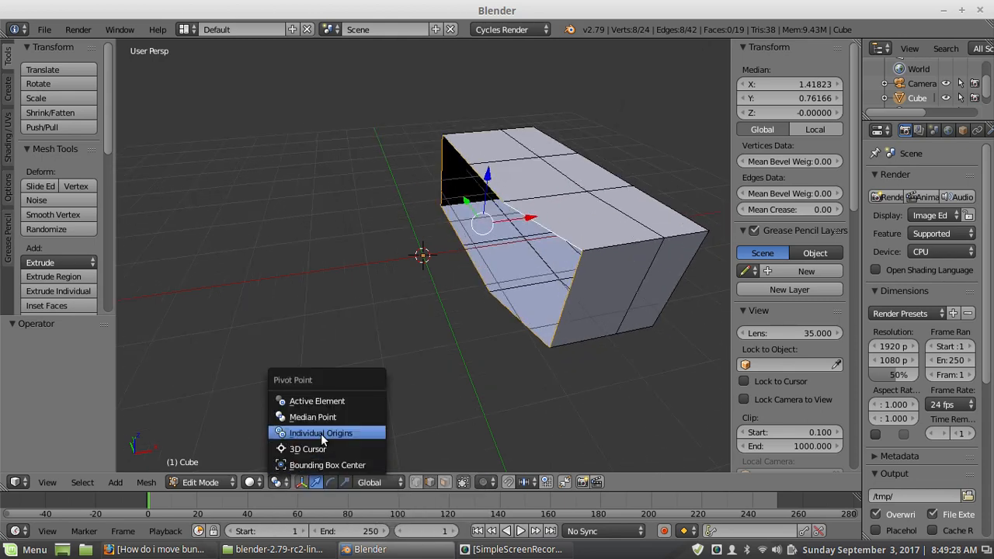
left_click(330, 402)
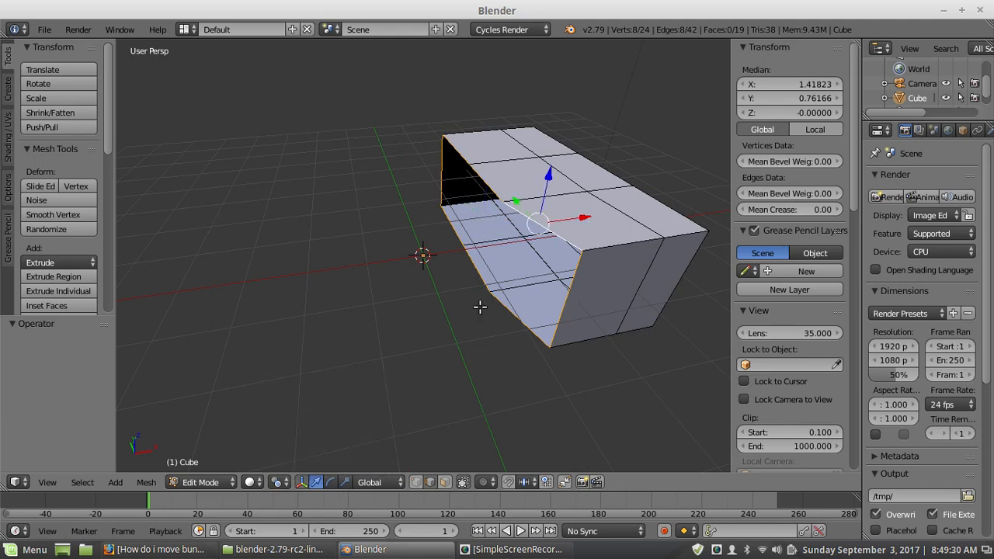
scroll(528, 266, "down", 3)
middle_click_drag(464, 269, 460, 311)
scroll(487, 263, "up", 3)
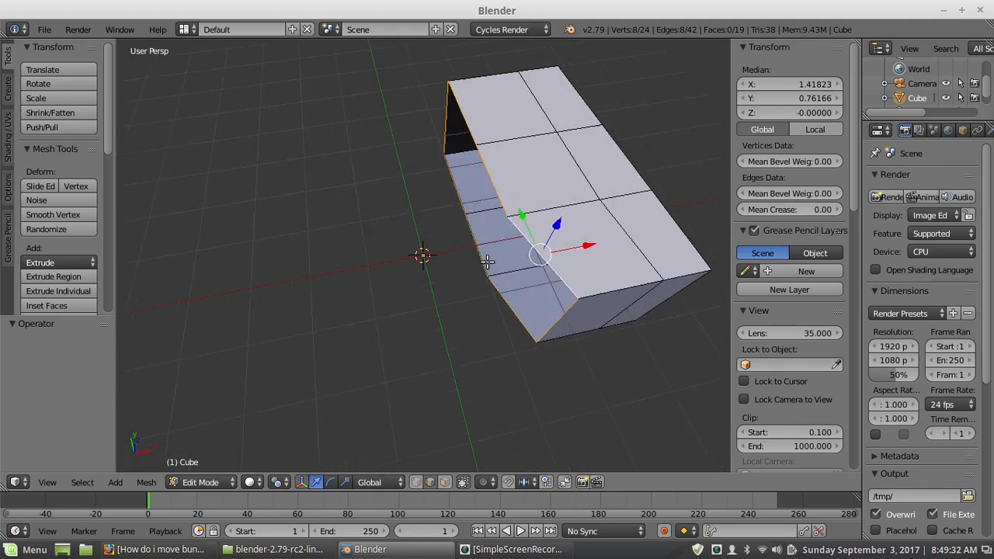
scroll(487, 262, "up", 2)
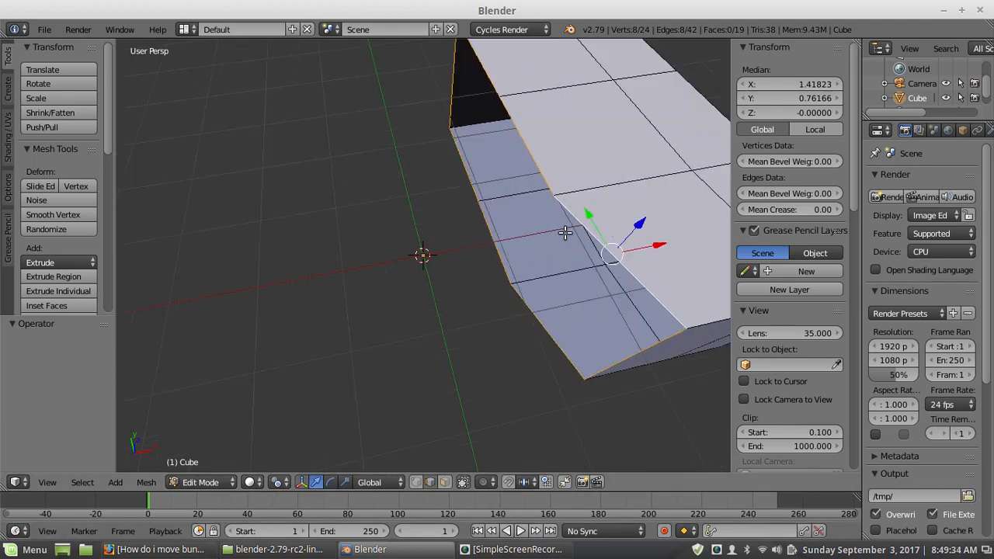
scroll(565, 233, "down", 3)
scroll(547, 216, "up", 1)
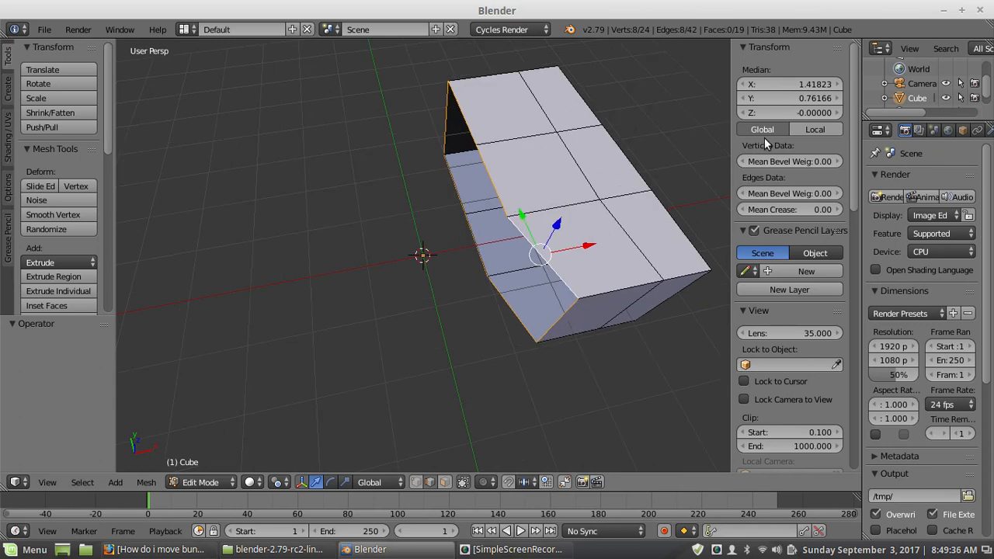
Move the selected boundary loop onto the Y axis by setting its median global X to 0
left_click(781, 85)
type("0")
key("Return")
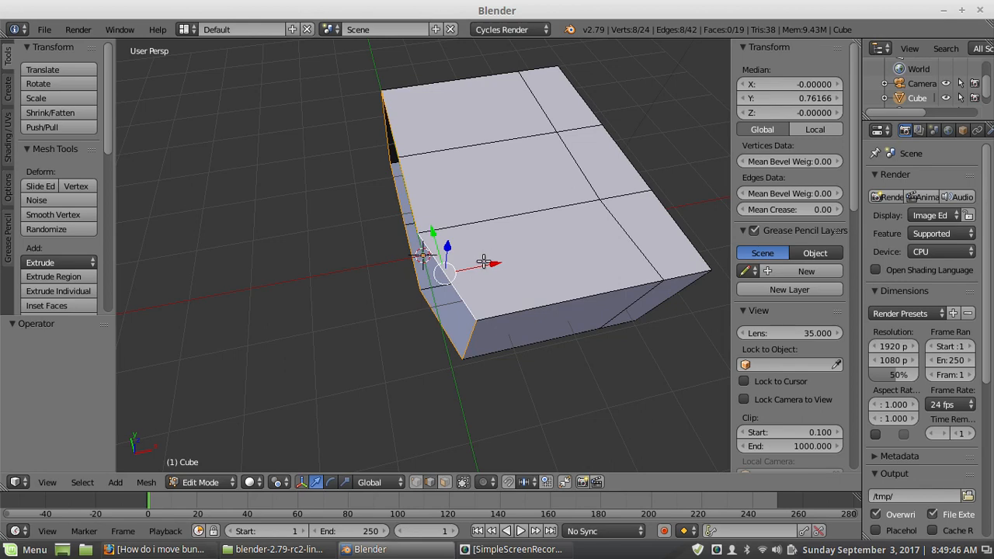
Undo the boundary loop's last X move and deselect the whole mesh
middle_click_drag(483, 262, 461, 296)
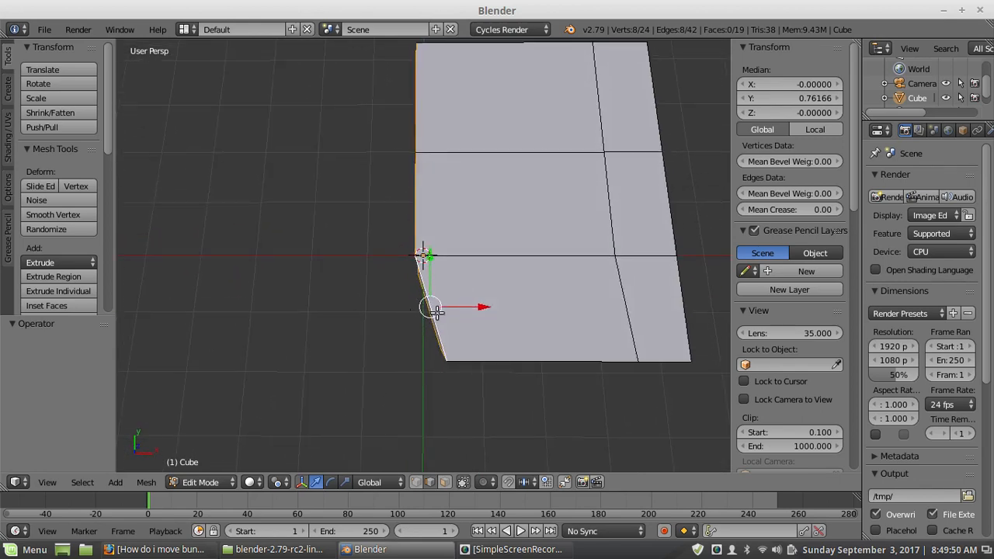
middle_click_drag(387, 307, 432, 176)
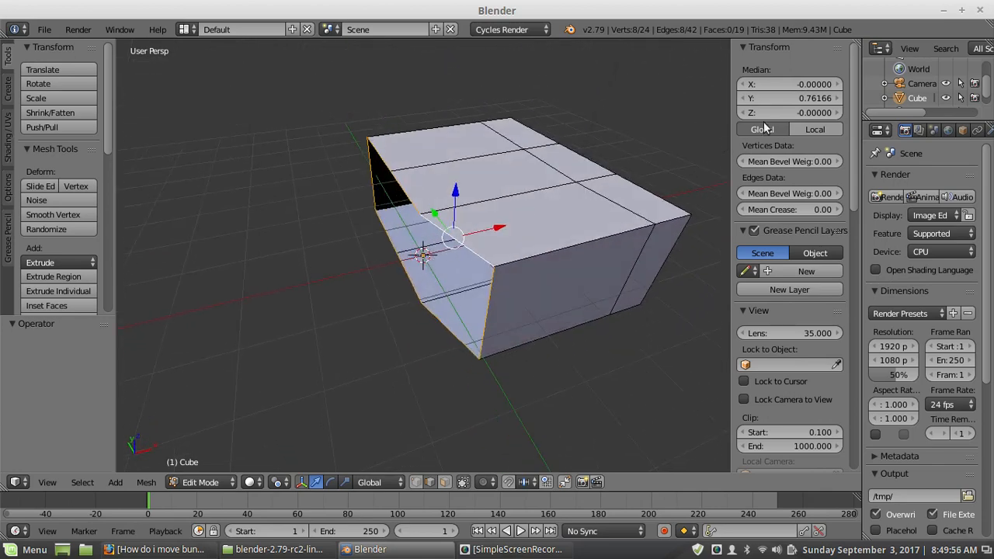
key("ctrl+z")
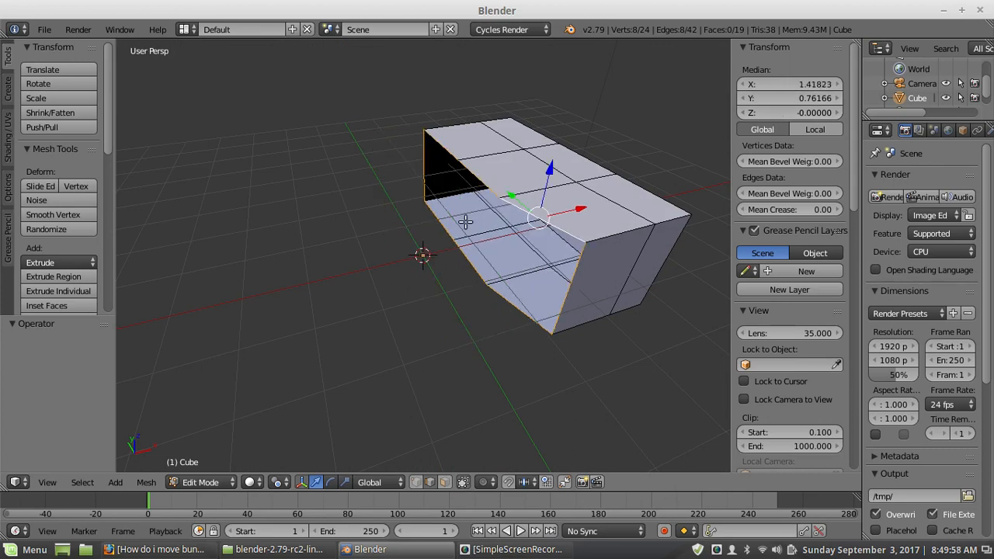
scroll(466, 222, "down", 2)
key("a")
scroll(466, 222, "up", 5)
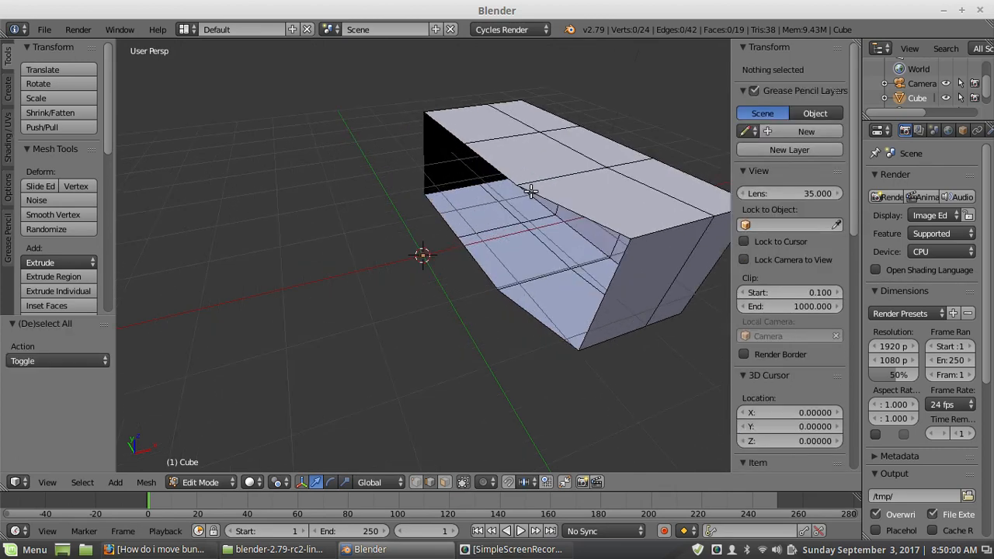
scroll(506, 233, "down", 1)
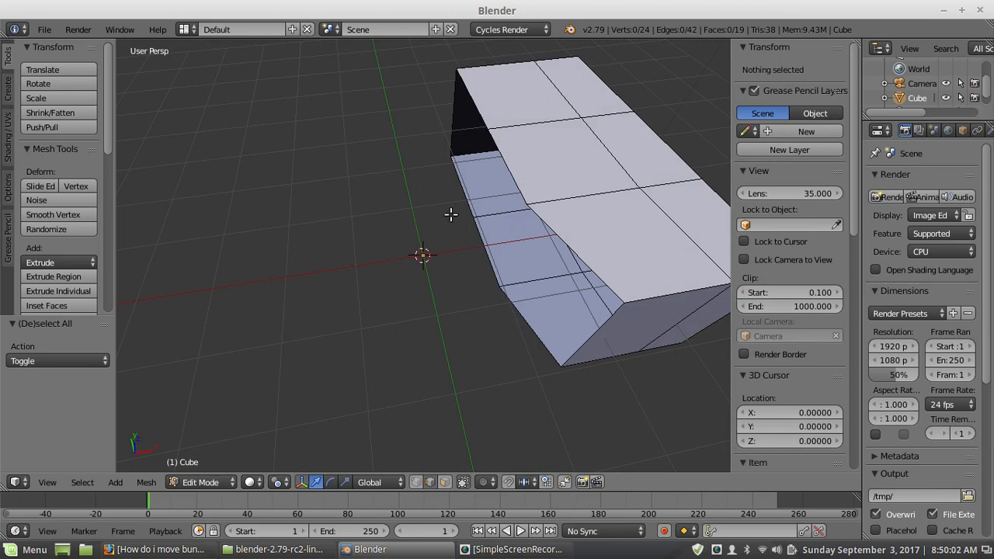
scroll(458, 215, "down", 4)
scroll(465, 238, "up", 3)
scroll(487, 221, "down", 2)
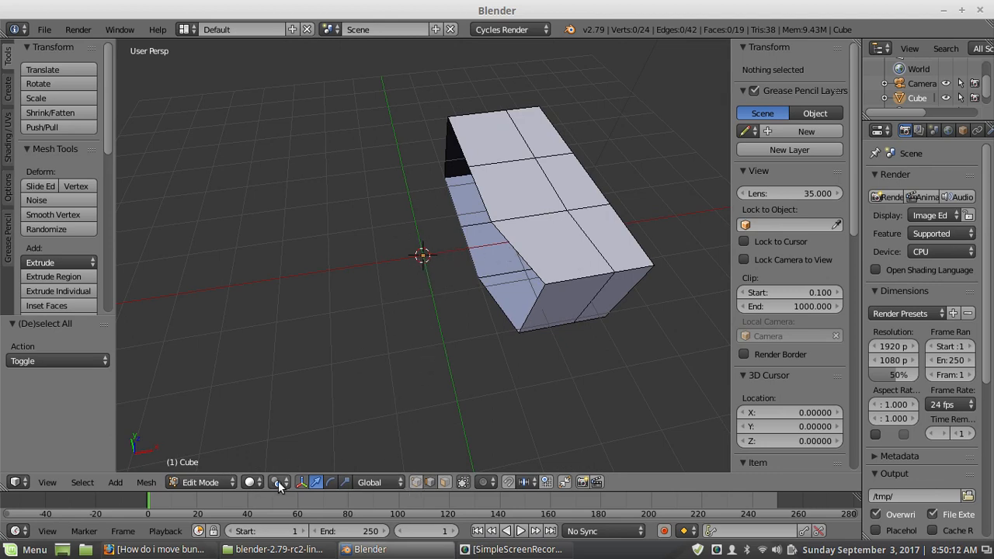
Select the boundary edge loop around the mesh's open end and set the pivot point to 3D Cursor
scroll(486, 294, "up", 1)
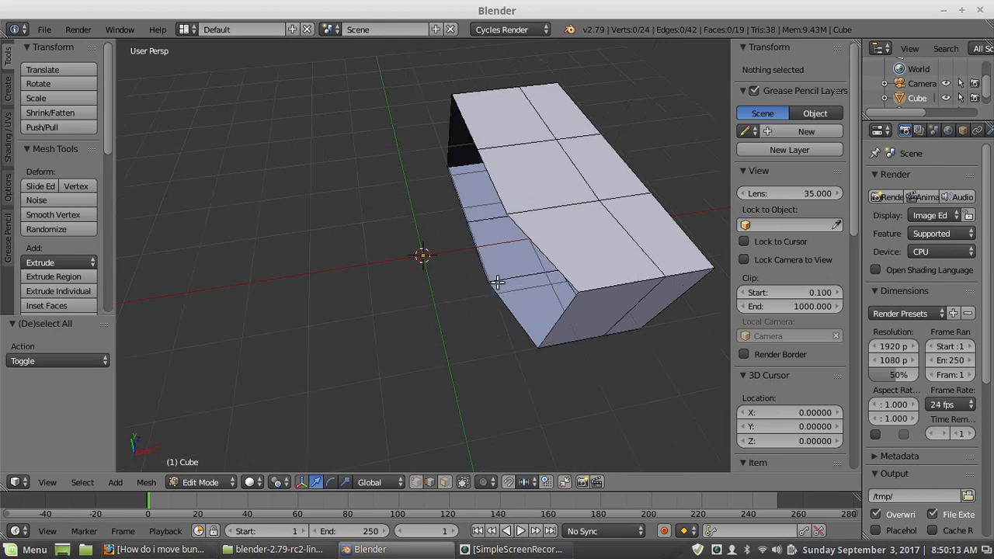
right_click(549, 243, "alt")
scroll(395, 295, "down", 2)
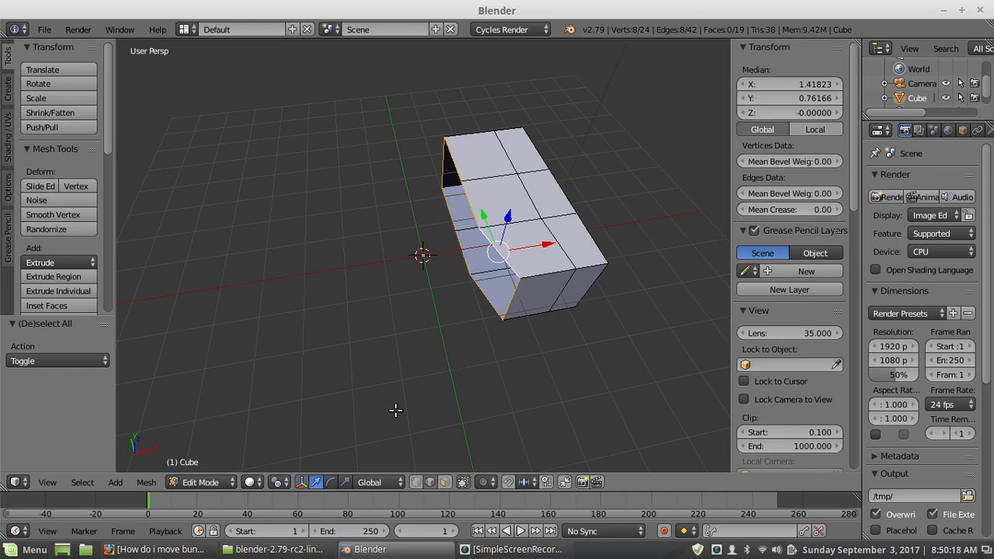
left_click(279, 483)
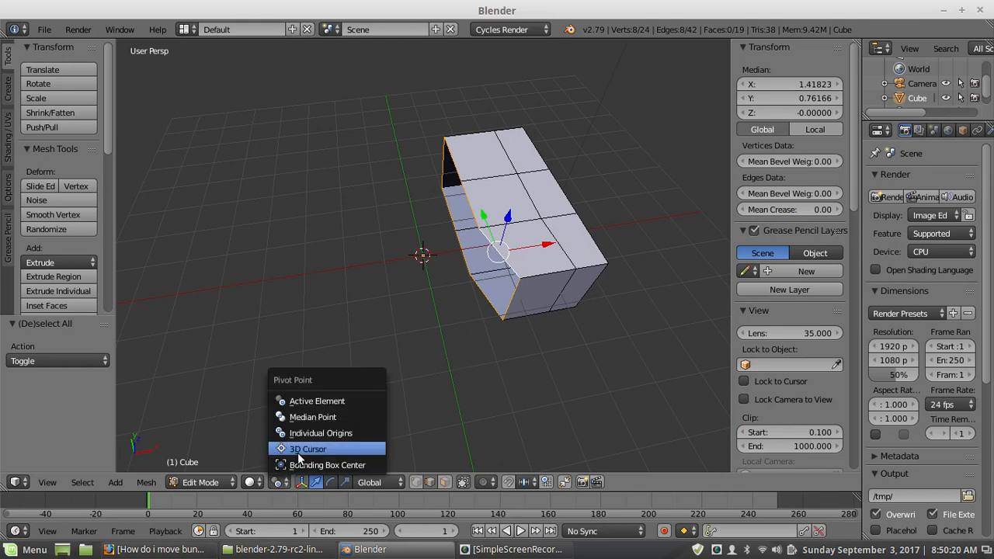
left_click(303, 449)
Try flattening the boundary loop at the 3D cursor by scaling it to 0 along global X, undo it and deselect everything
middle_click_drag(466, 275, 464, 236)
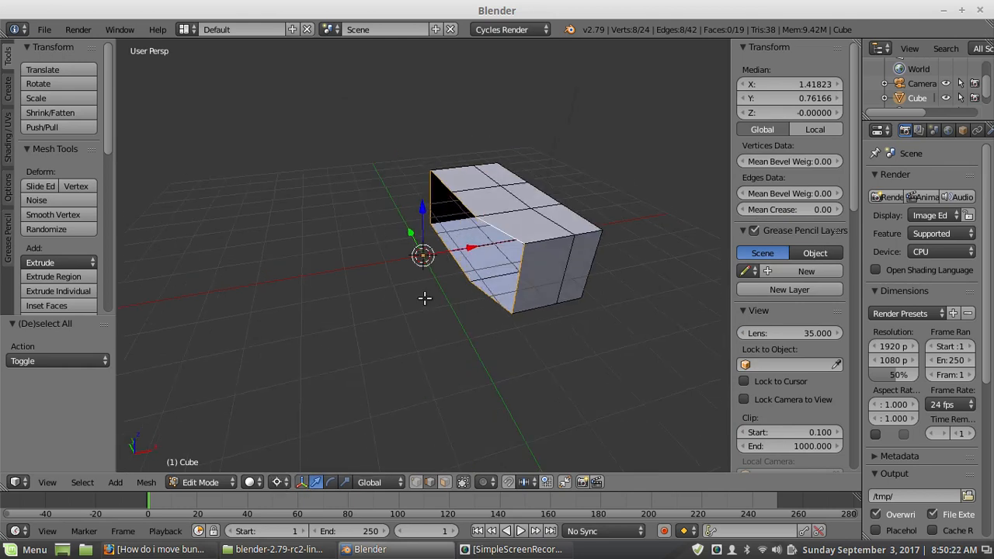
middle_click_drag(478, 272, 443, 328)
scroll(595, 271, "up", 4)
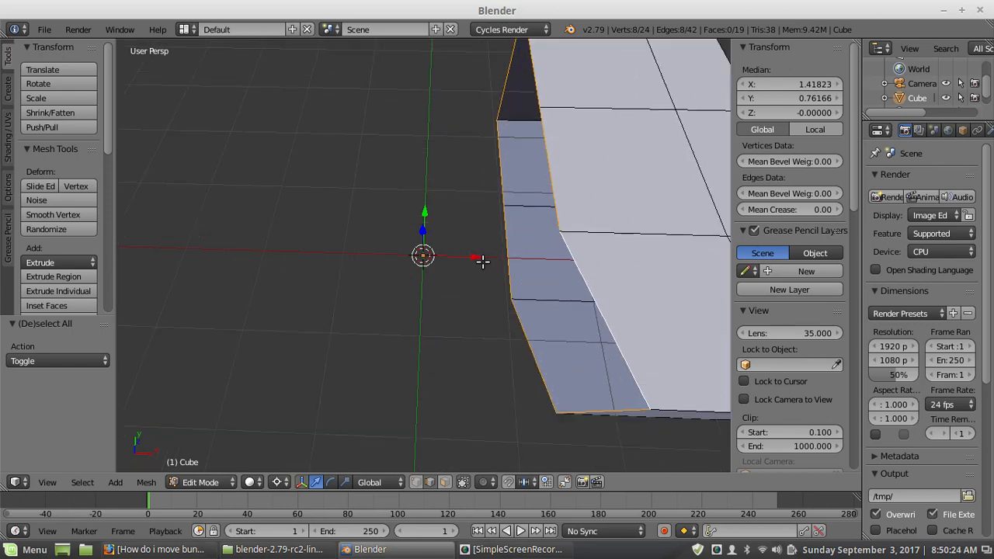
scroll(482, 260, "down", 2)
type("s")
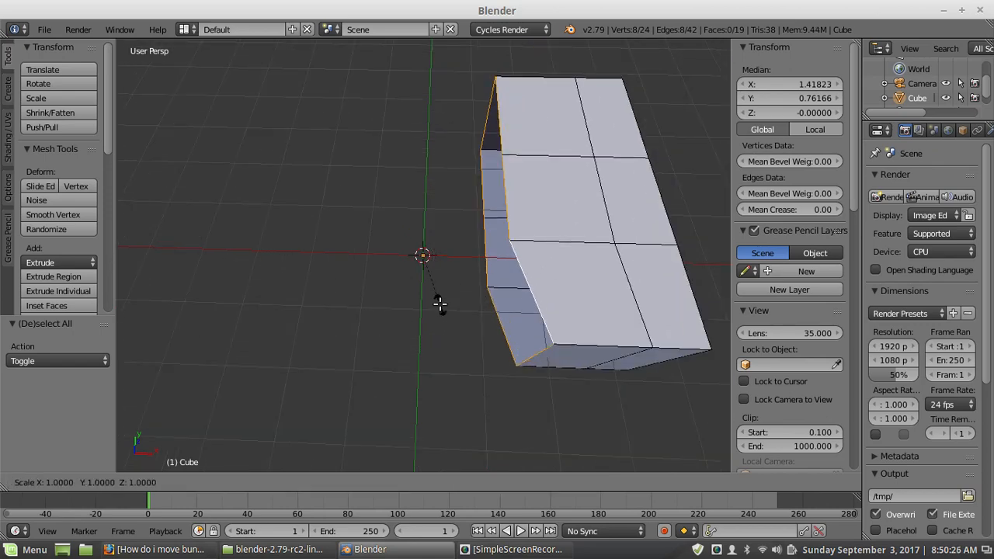
type("x")
type("0")
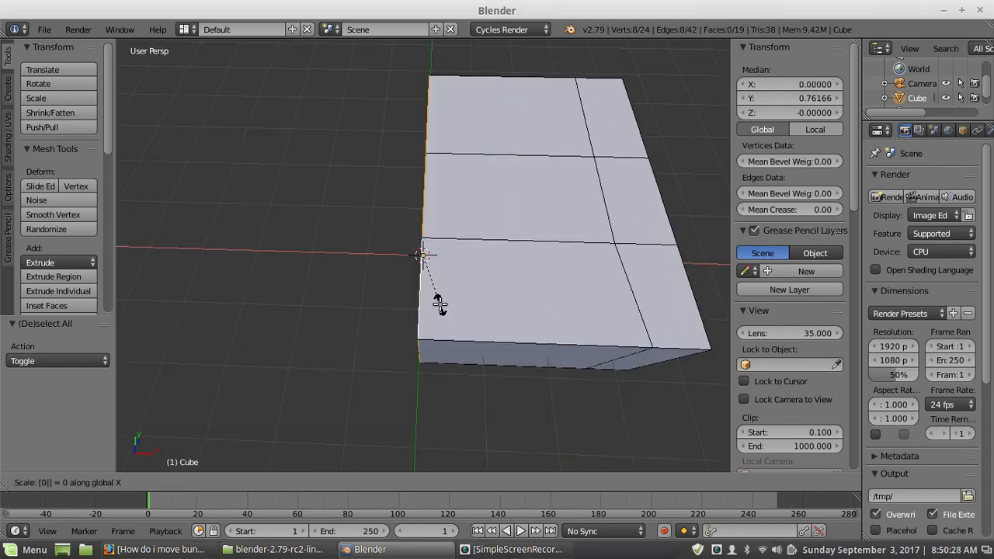
key("Return")
scroll(439, 304, "down", 4)
middle_click_drag(439, 304, 453, 238)
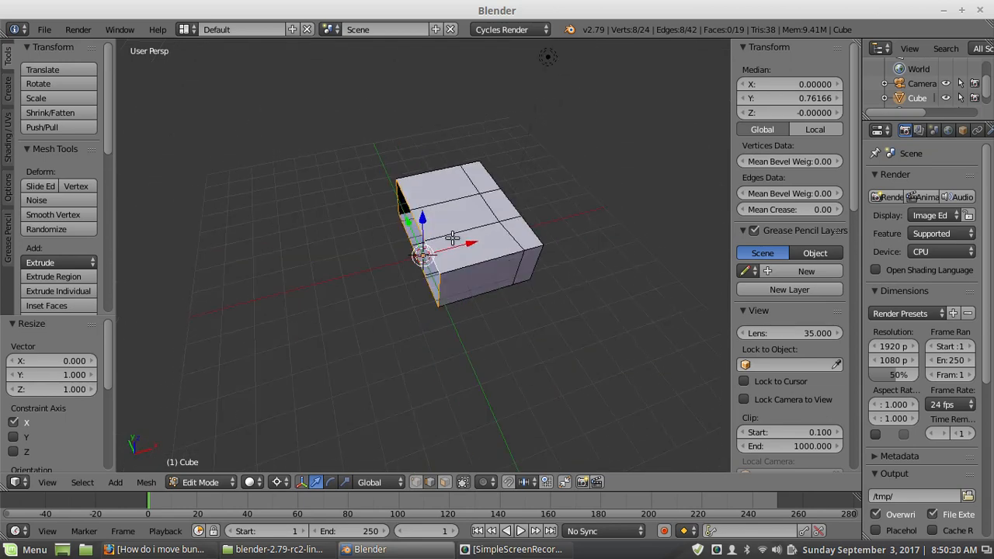
key("a")
Select the shortest edge path from the open end's lower middle edge around the far corner to the upper middle edge
scroll(474, 217, "up", 5)
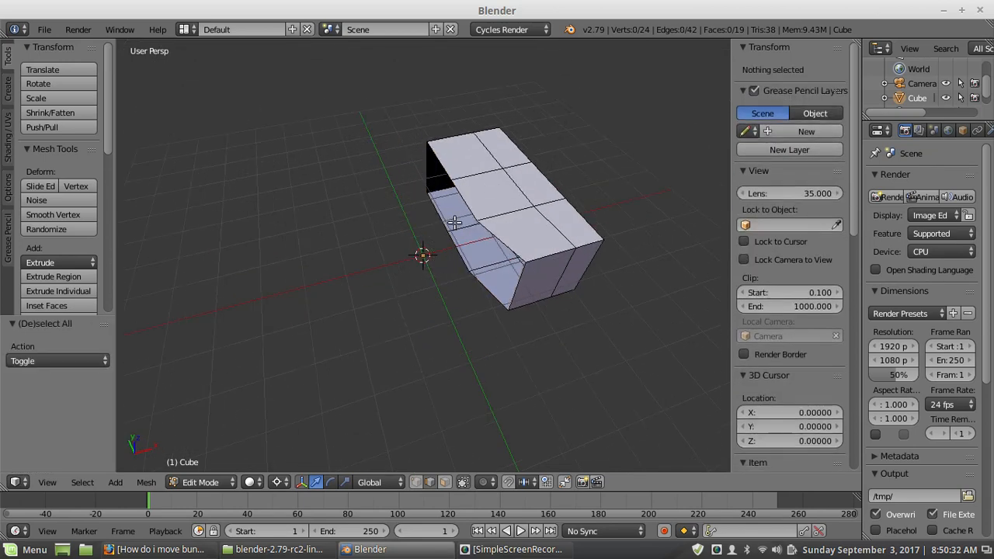
right_click(476, 228)
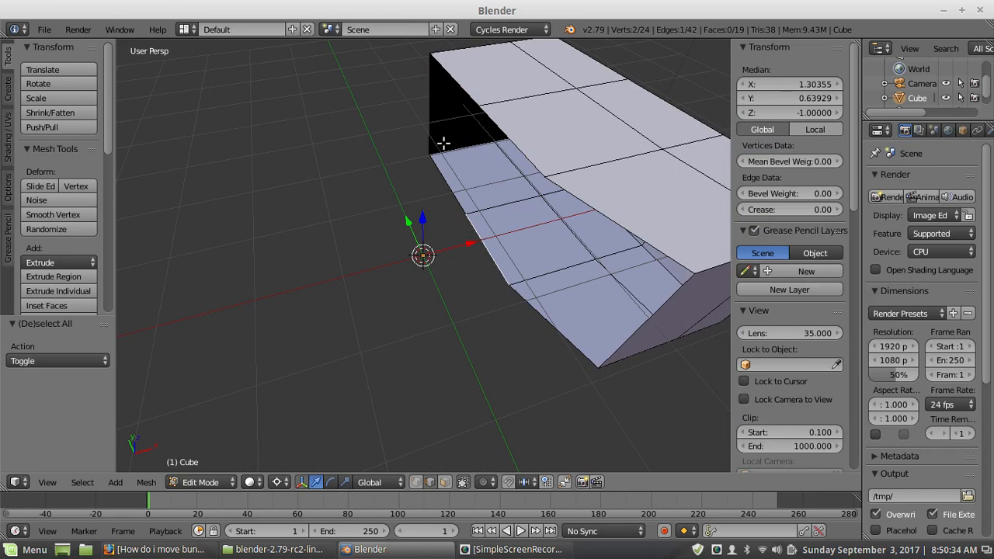
right_click(464, 98, "ctrl")
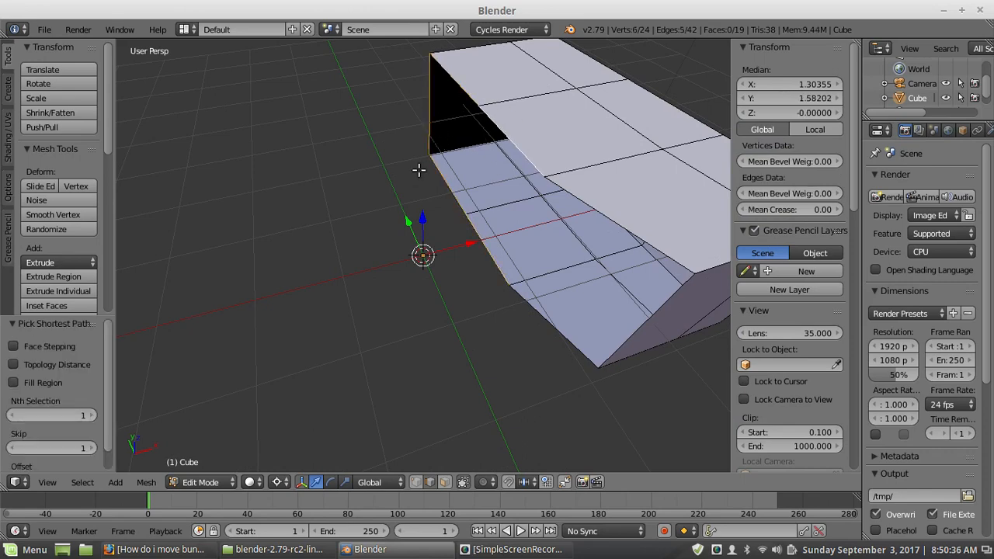
scroll(425, 191, "down", 4)
scroll(417, 257, "up", 4)
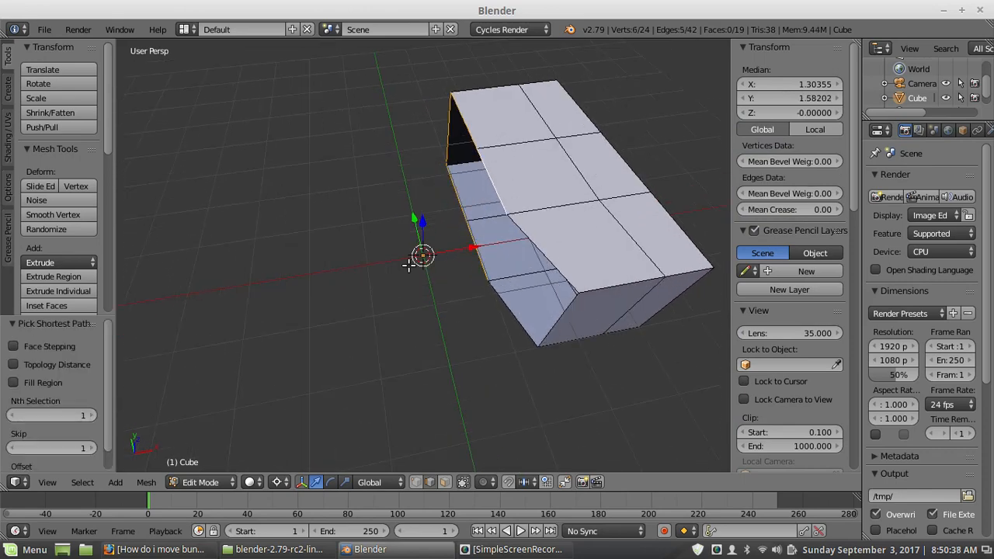
Scale the selected edge path to 0 along global X about the 3D cursor
key("s")
key("x")
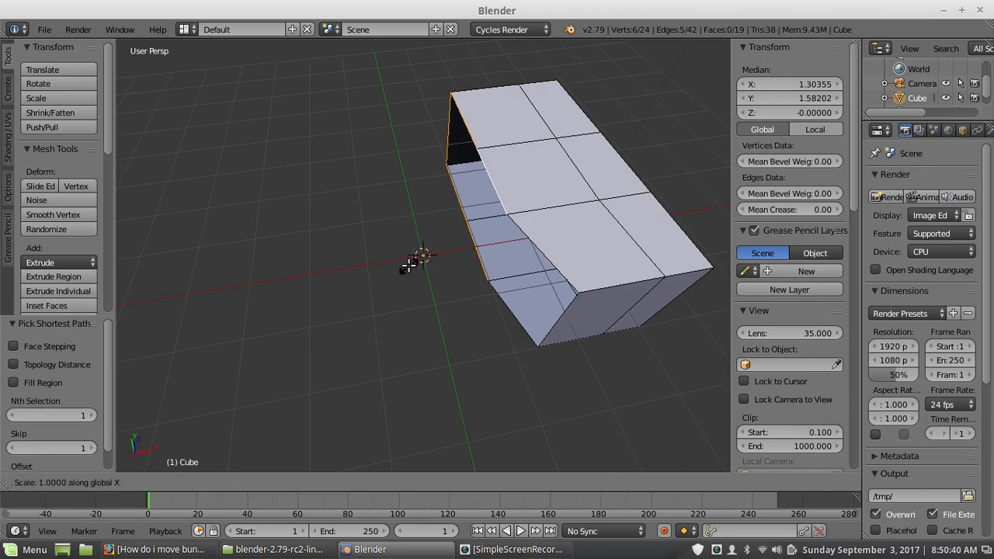
key("0")
key("Return")
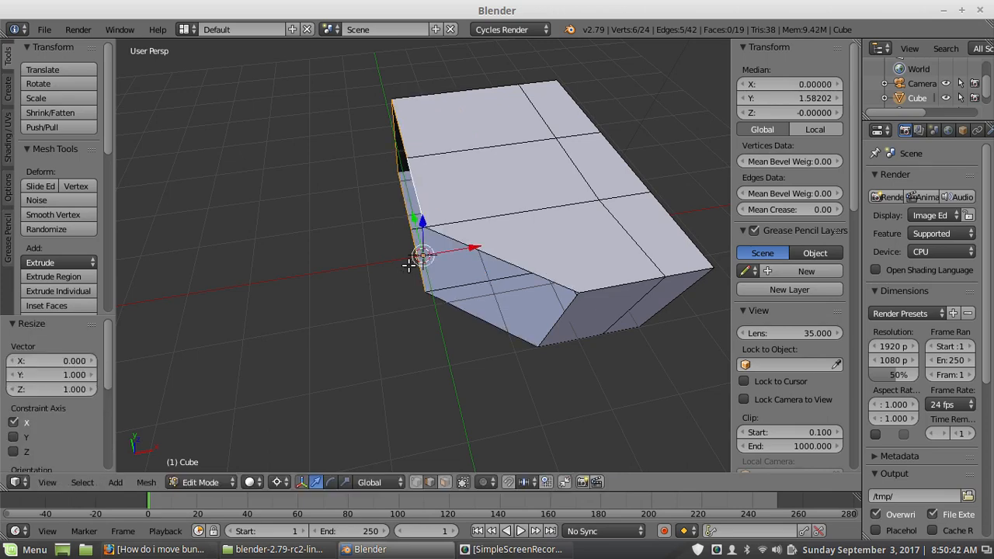
Undo the edge path's scaling and deselect everything
key("ctrl+z")
key("a")
scroll(436, 237, "down", 3)
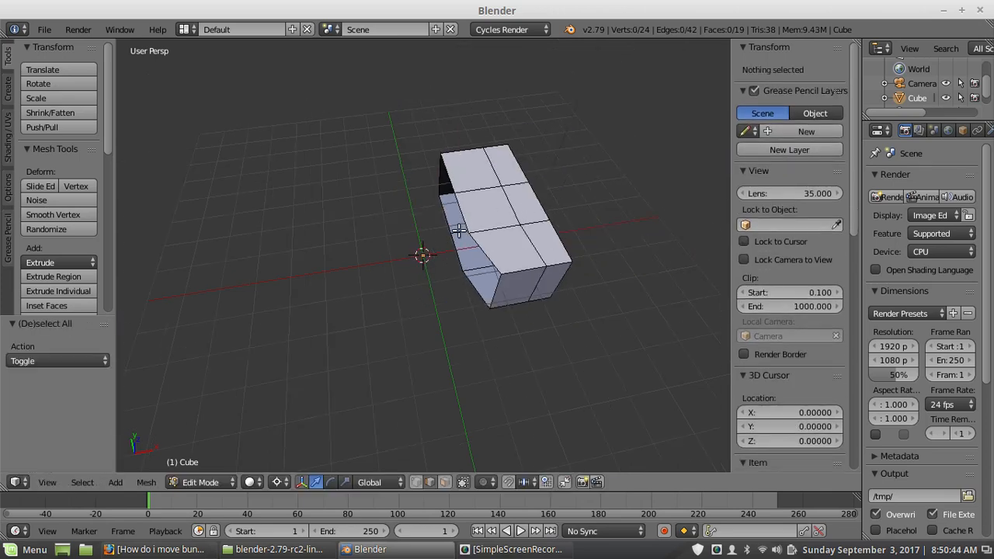
scroll(555, 205, "up", 3)
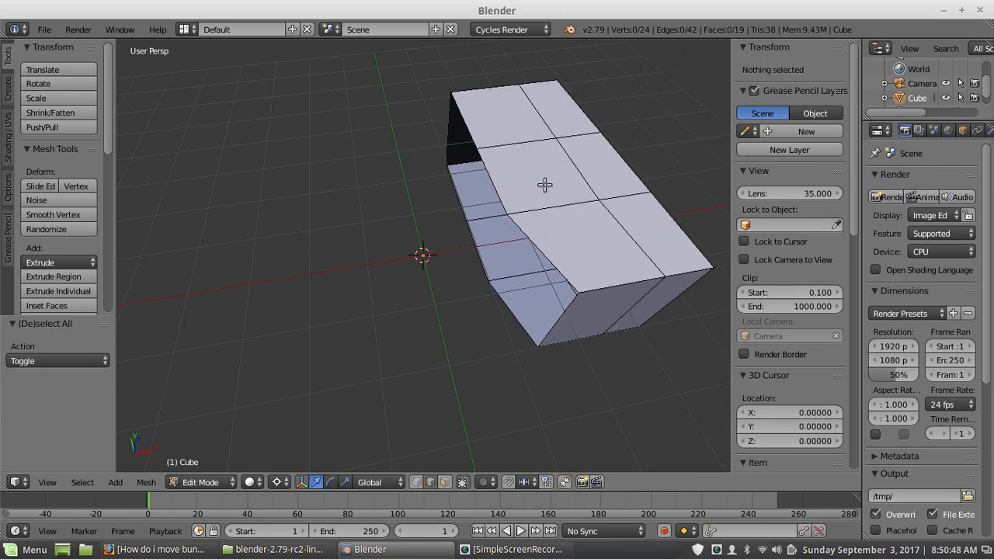
Select all linked geometry of the mesh and scale it to 0 along global X about the 3D cursor
key("l")
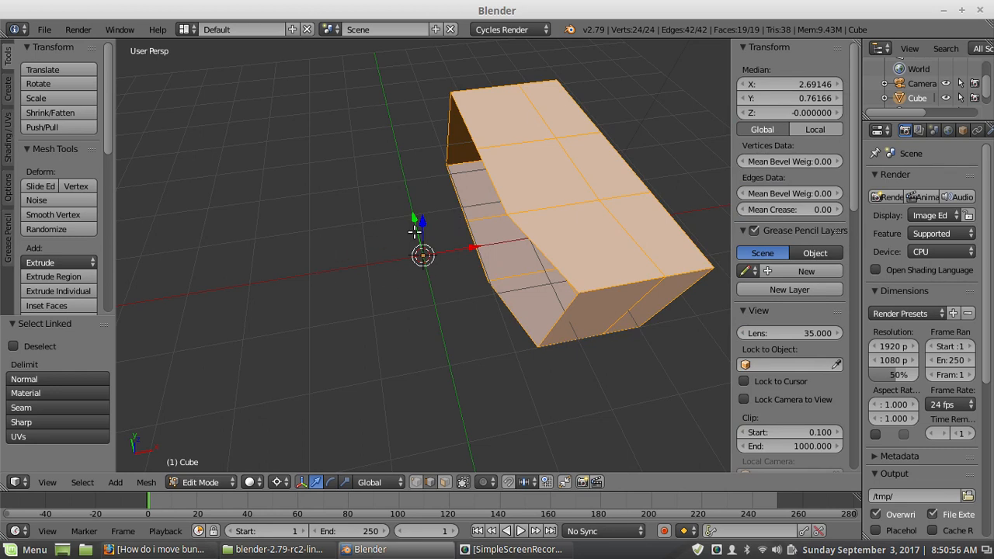
key("x")
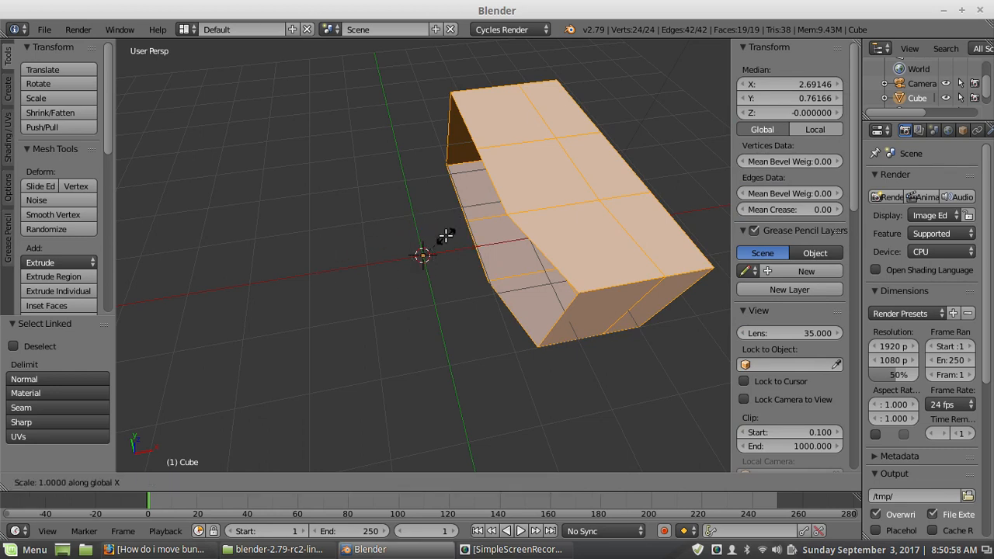
key("0")
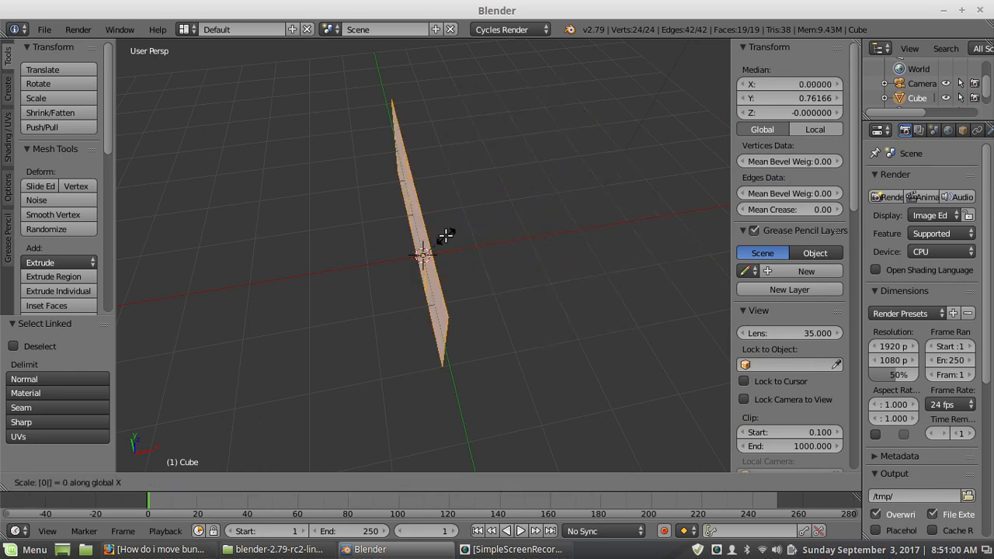
key("Return")
Undo the whole mesh's flattening and clear the selection
key("ctrl+z")
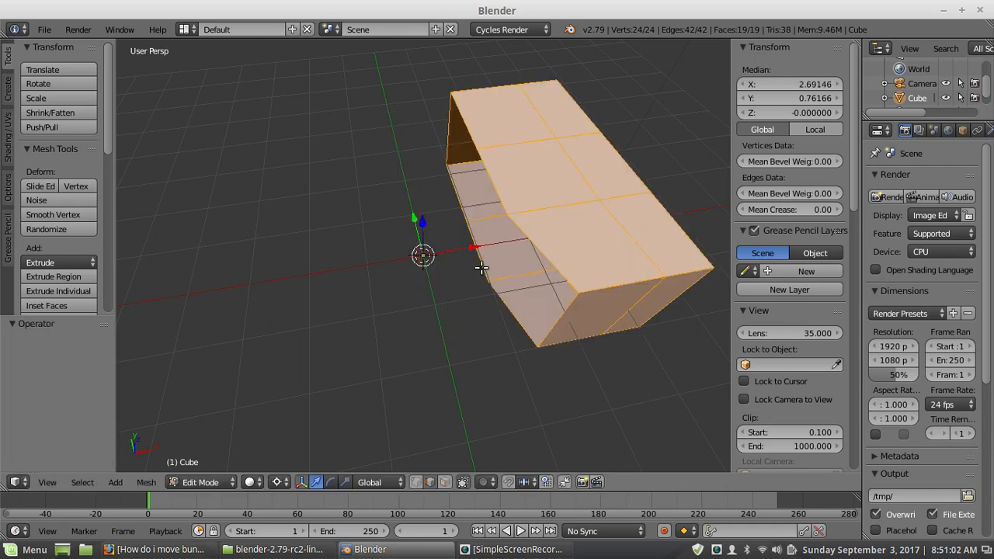
key("a")
scroll(488, 249, "down", 3)
scroll(542, 216, "up", 3)
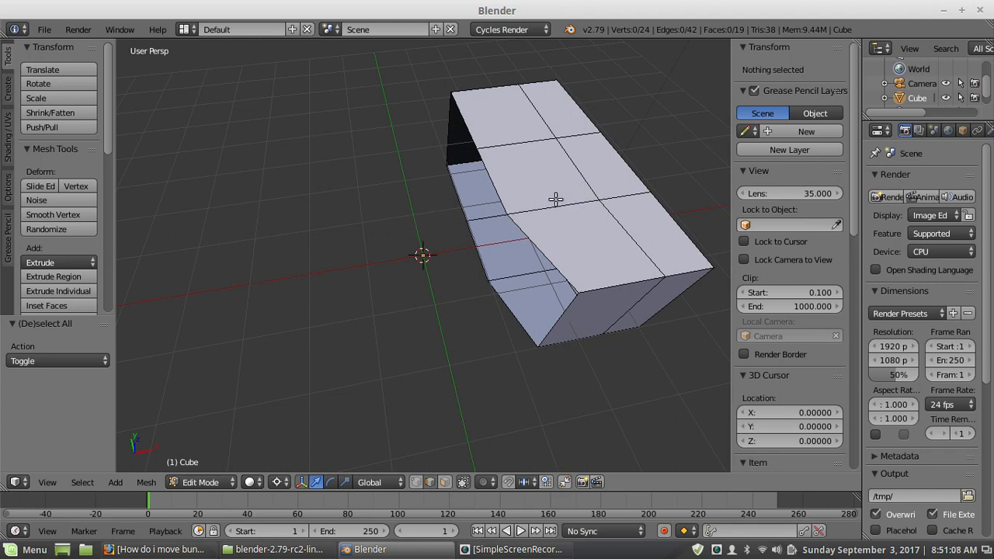
Switch to vertex selection and snap the 3D cursor to the second vertex from the far corner on the open end's lower edge
scroll(547, 206, "down", 2)
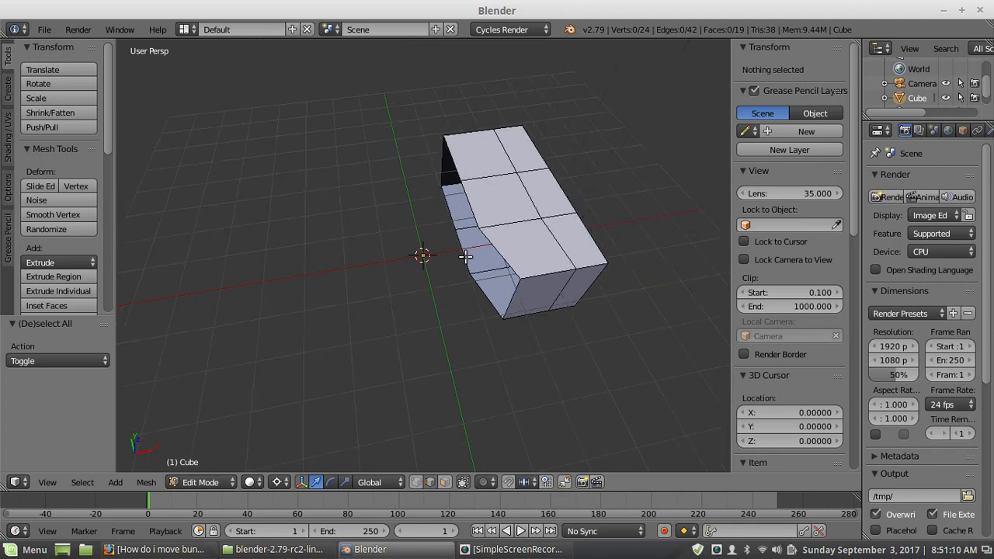
scroll(478, 245, "up", 2)
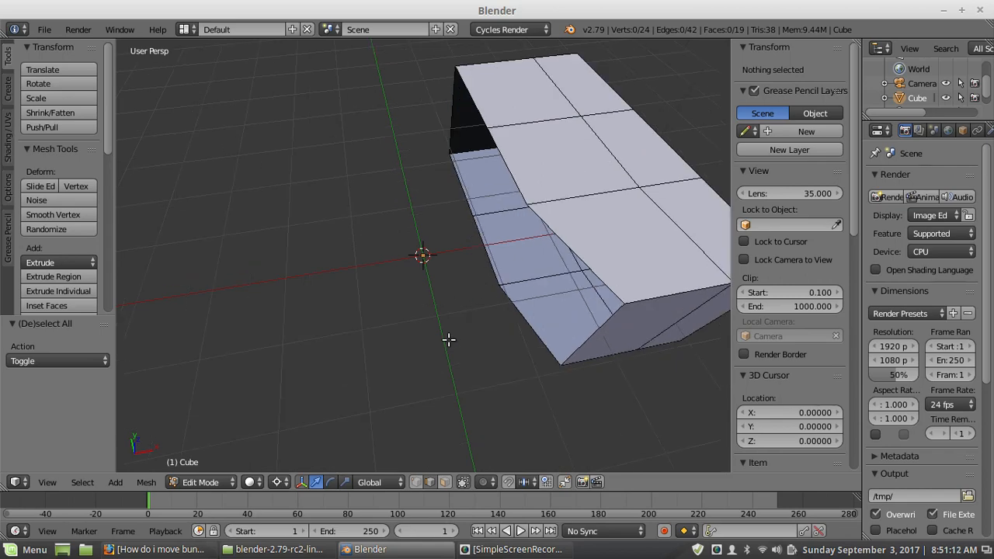
scroll(403, 295, "down", 2)
middle_click_drag(391, 336, 416, 331)
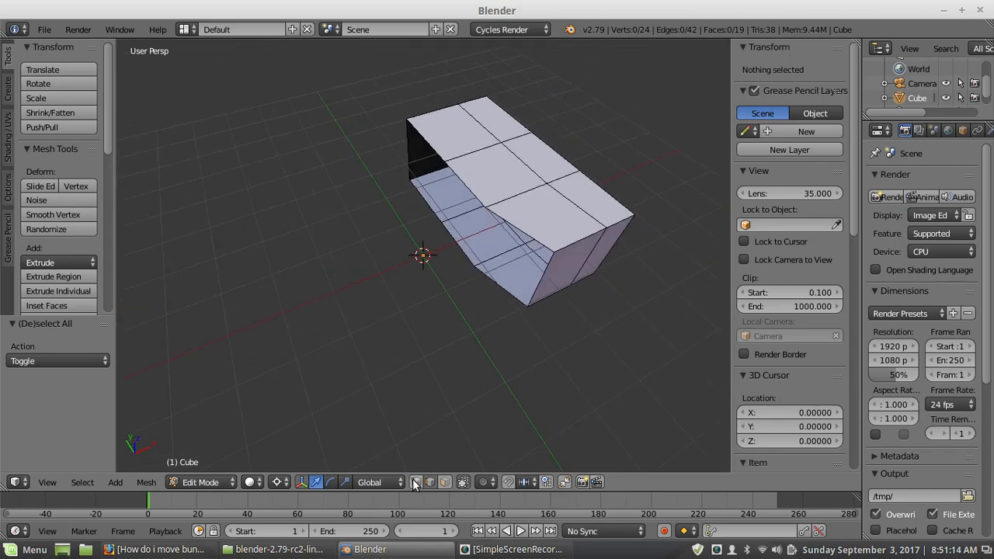
scroll(486, 257, "up", 3)
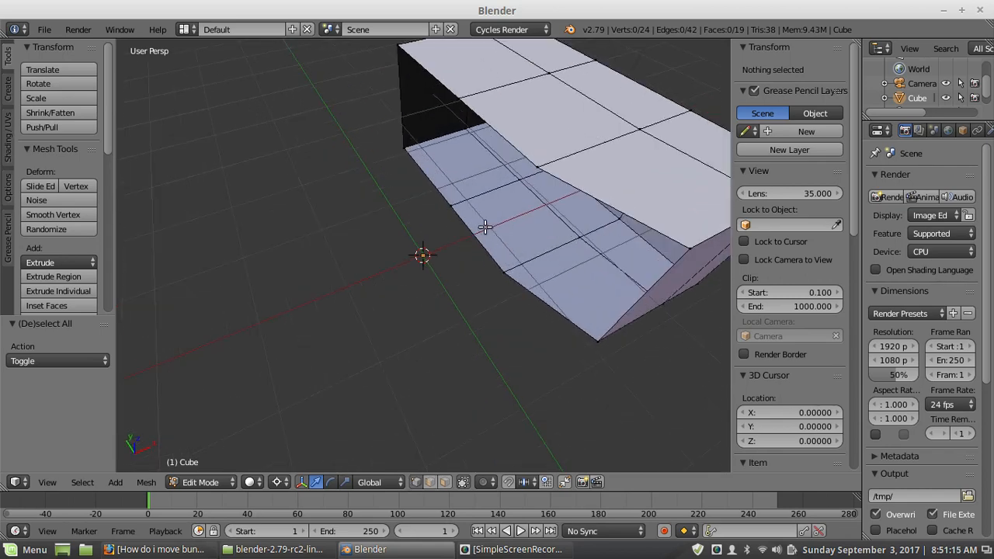
right_click(452, 204)
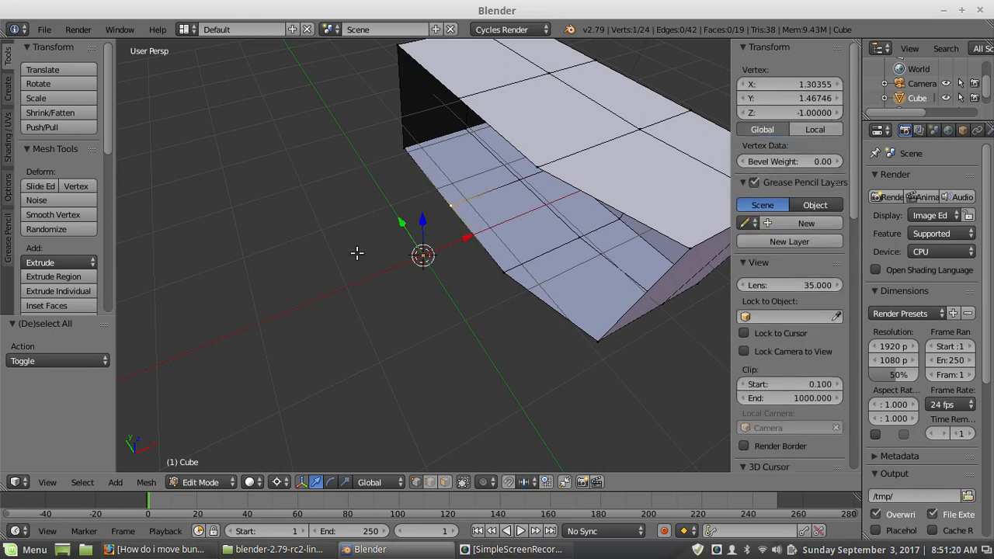
key("shift+s")
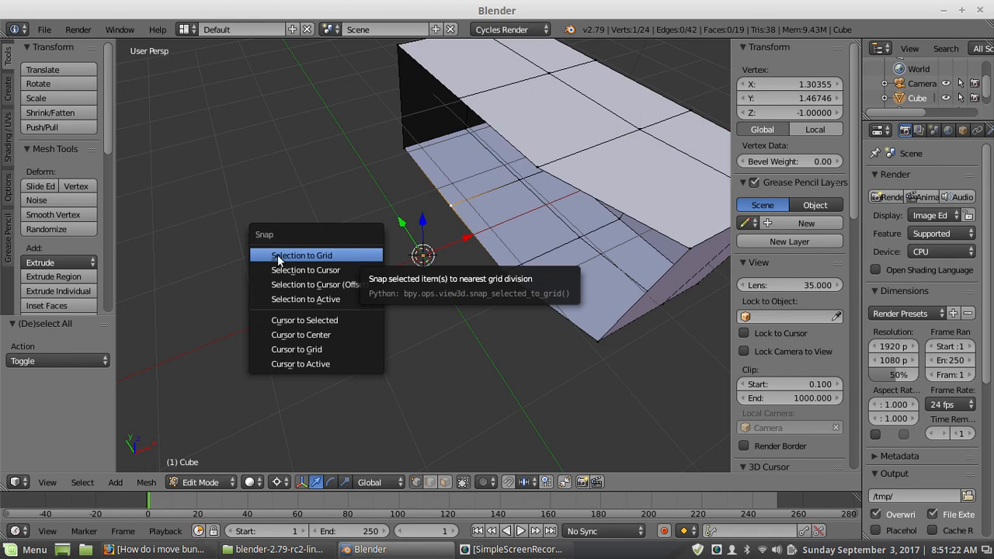
left_click(294, 319)
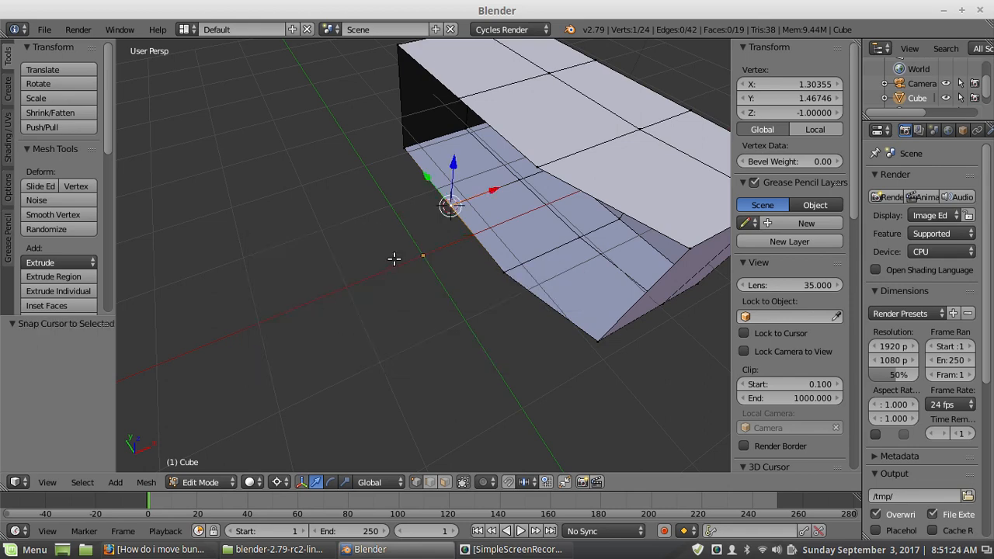
scroll(469, 207, "down", 3)
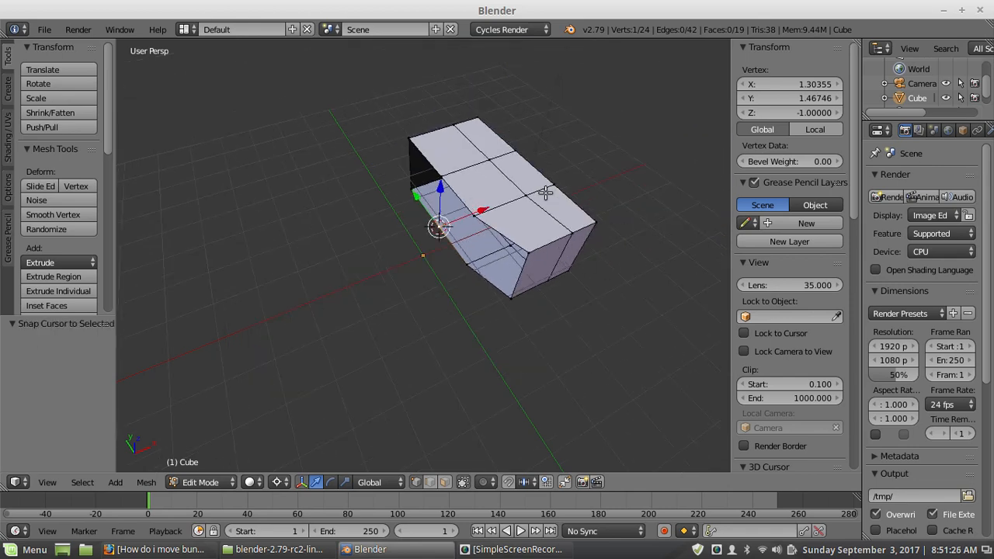
Set the 3D cursor's X location to 0, keeping its Y and Z coordinates
scroll(469, 222, "up", 2)
scroll(466, 210, "up", 4)
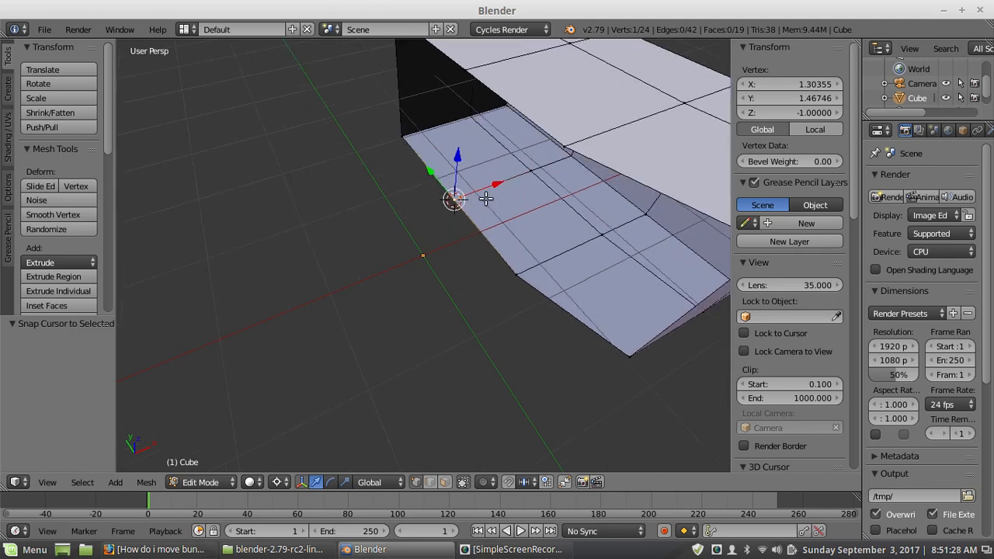
middle_click_drag(462, 191, 404, 225)
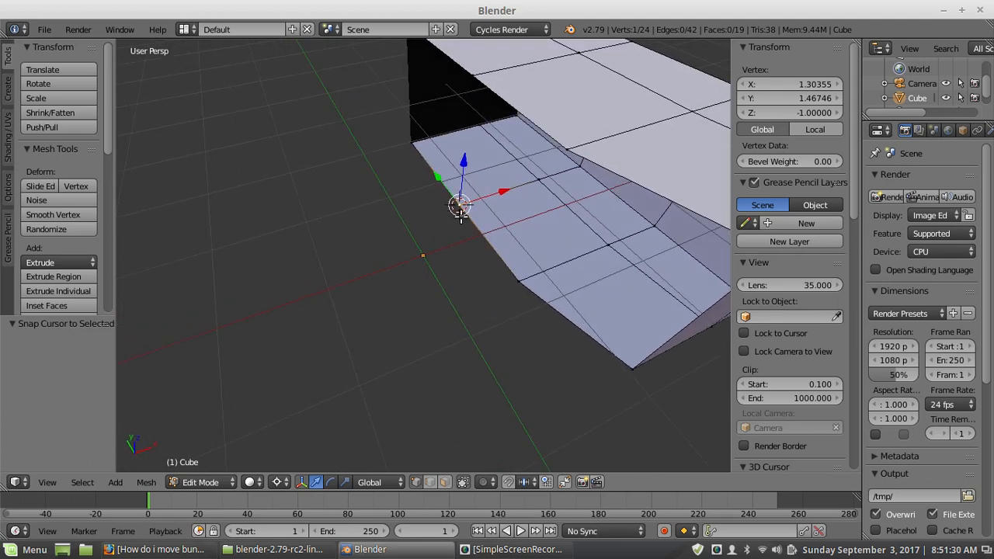
scroll(460, 214, "down", 3)
scroll(668, 231, "up", 1)
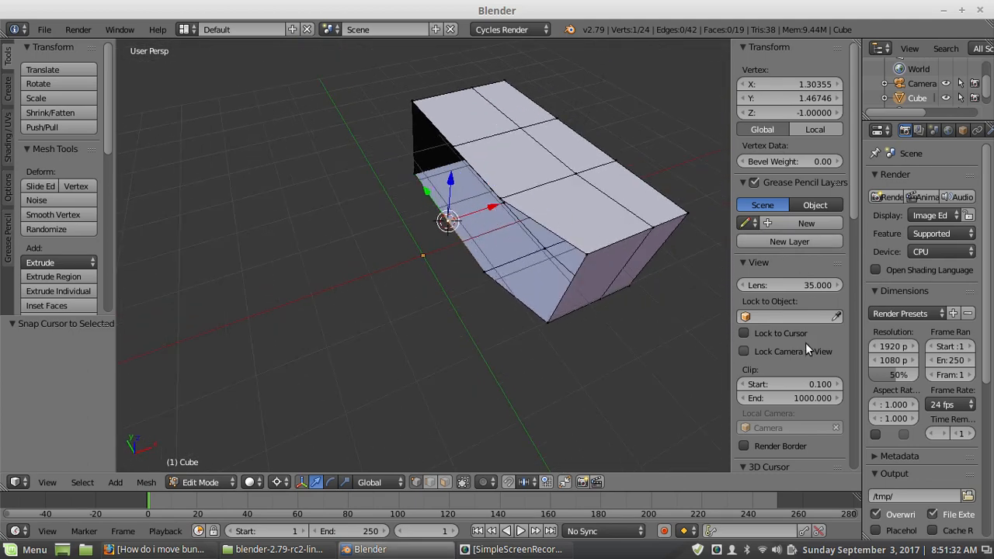
scroll(806, 343, "down", 6)
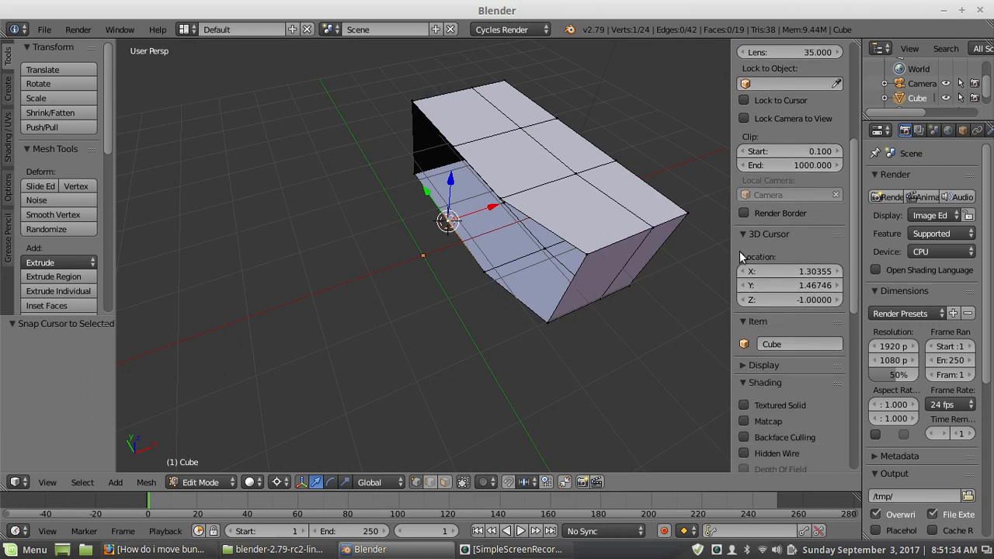
scroll(760, 256, "up", 7)
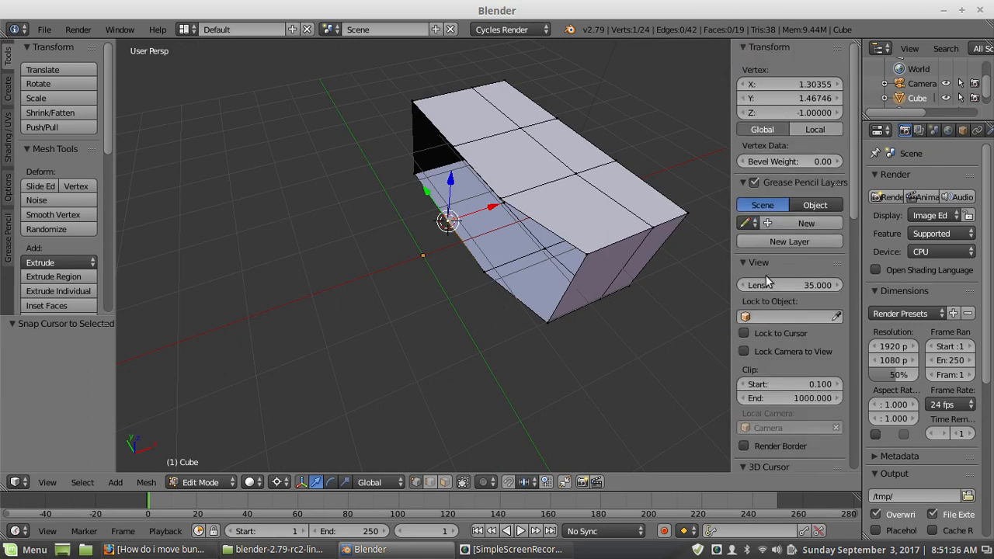
scroll(766, 278, "down", 9)
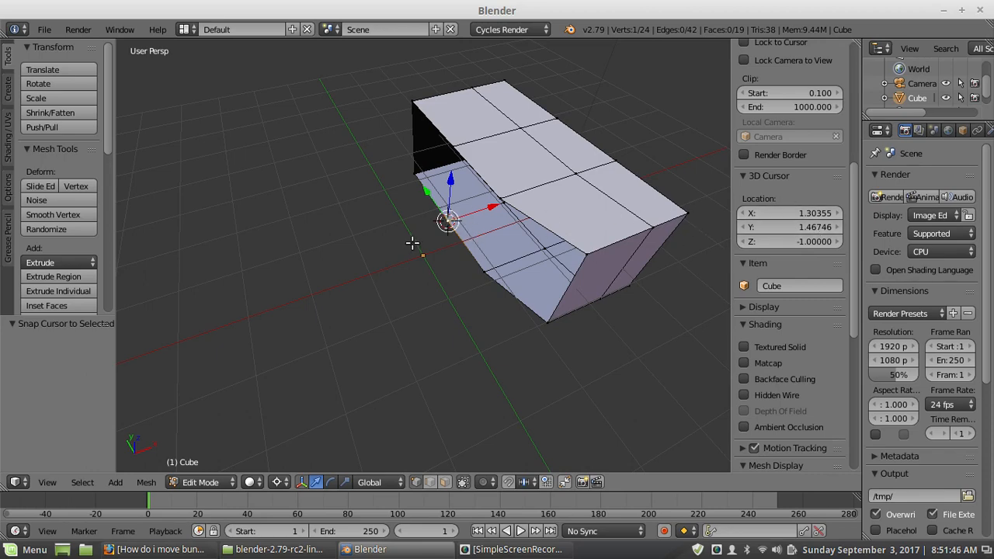
left_click(795, 214)
type("0")
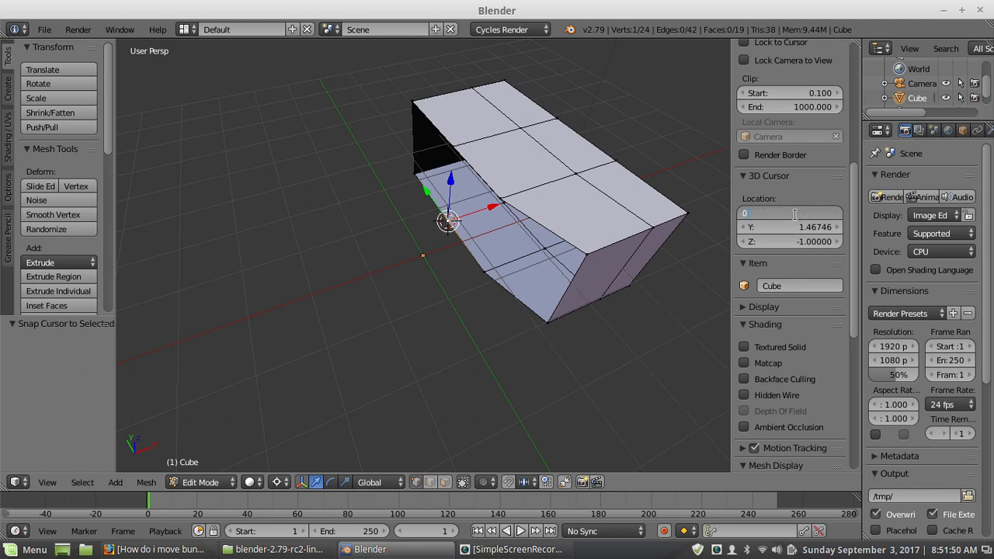
key("Return")
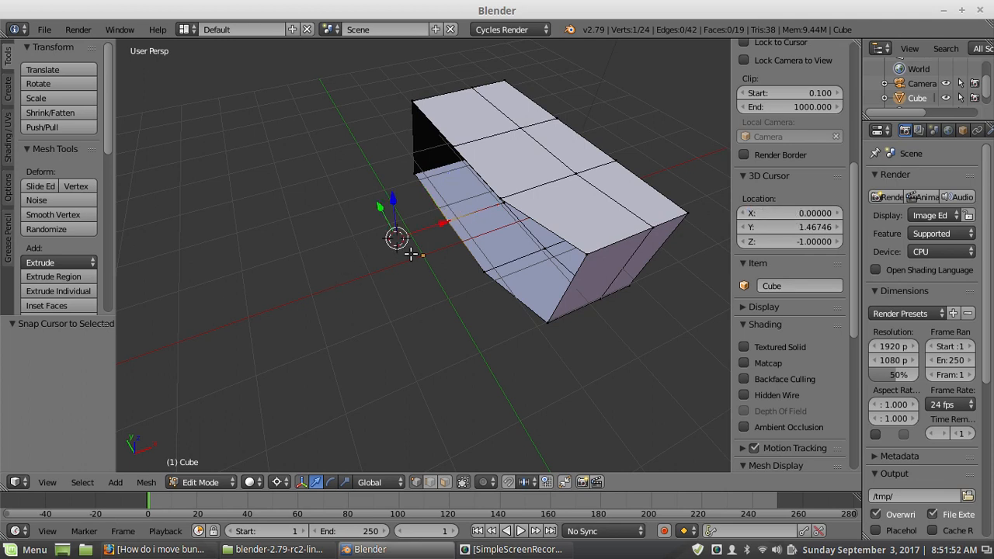
Clear the single-vertex selection and select all linked geometry of the mesh
middle_click_drag(365, 294, 362, 273)
scroll(420, 258, "up", 3)
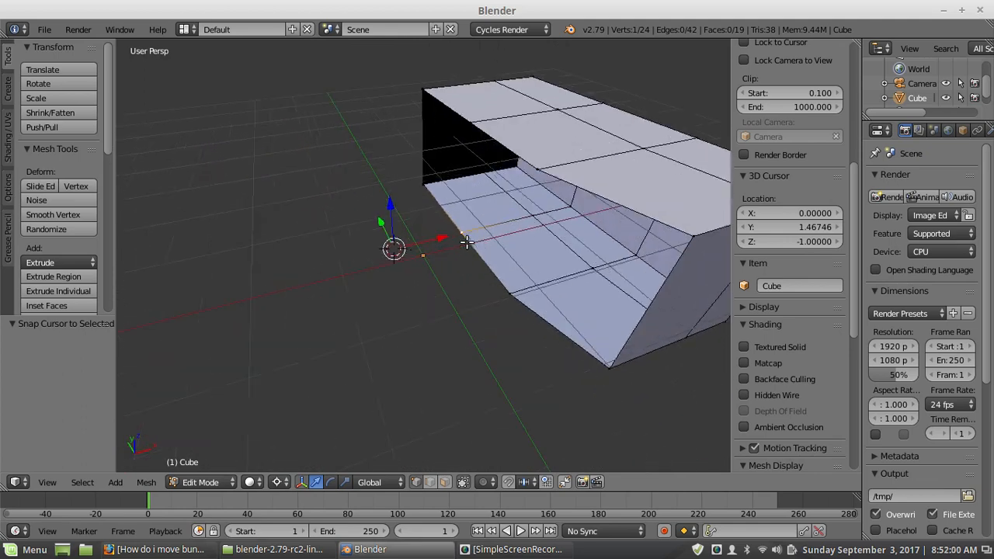
scroll(475, 243, "down", 3)
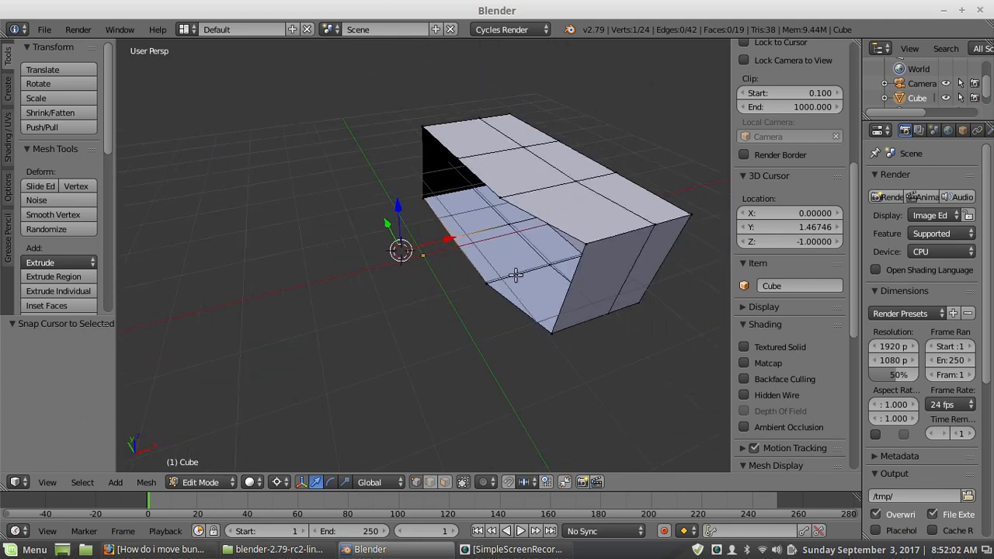
key("a")
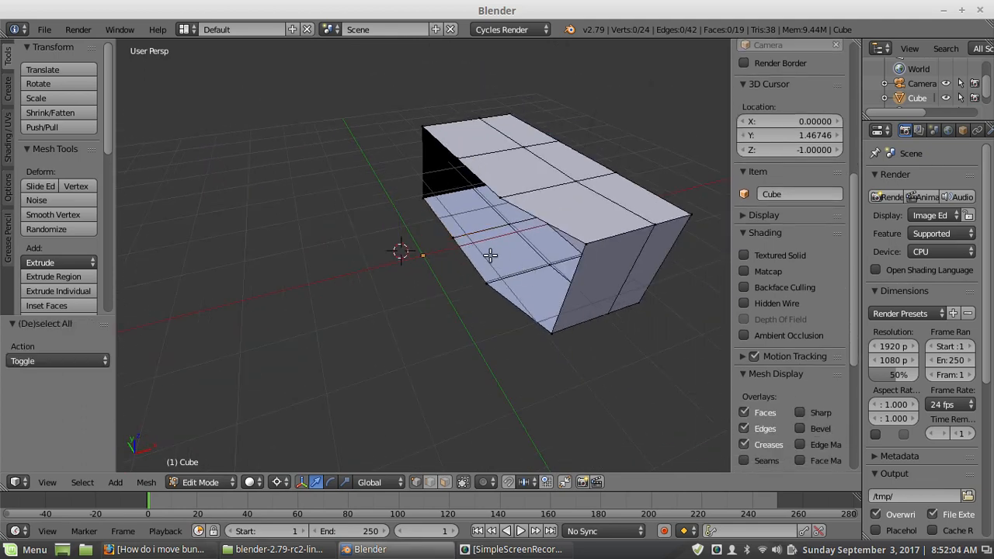
key("l")
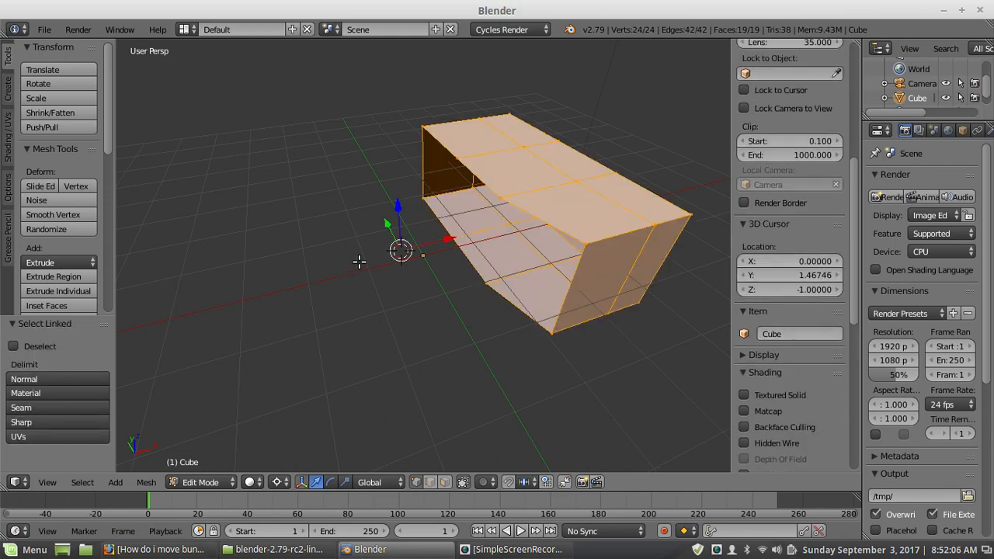
scroll(471, 239, "up", 3)
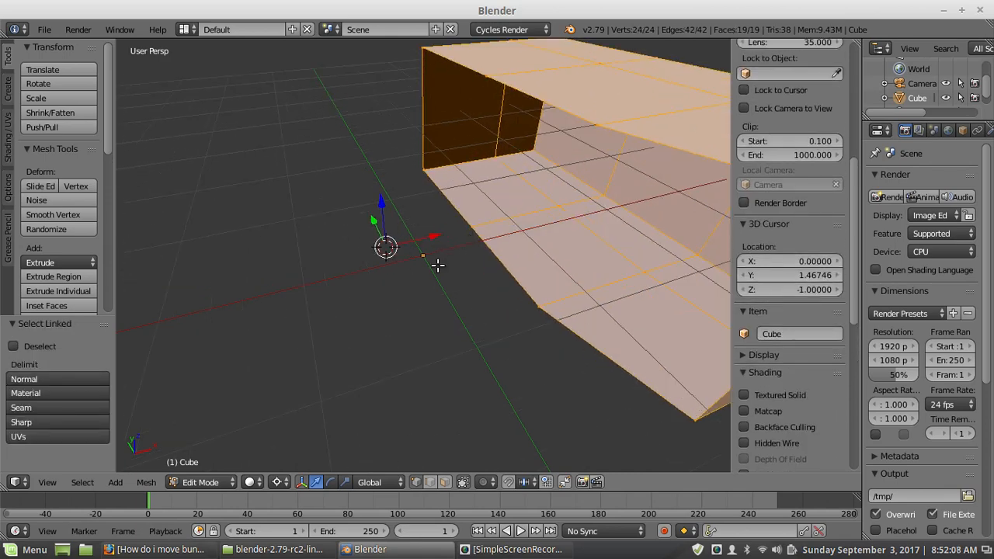
middle_click_drag(438, 266, 382, 309)
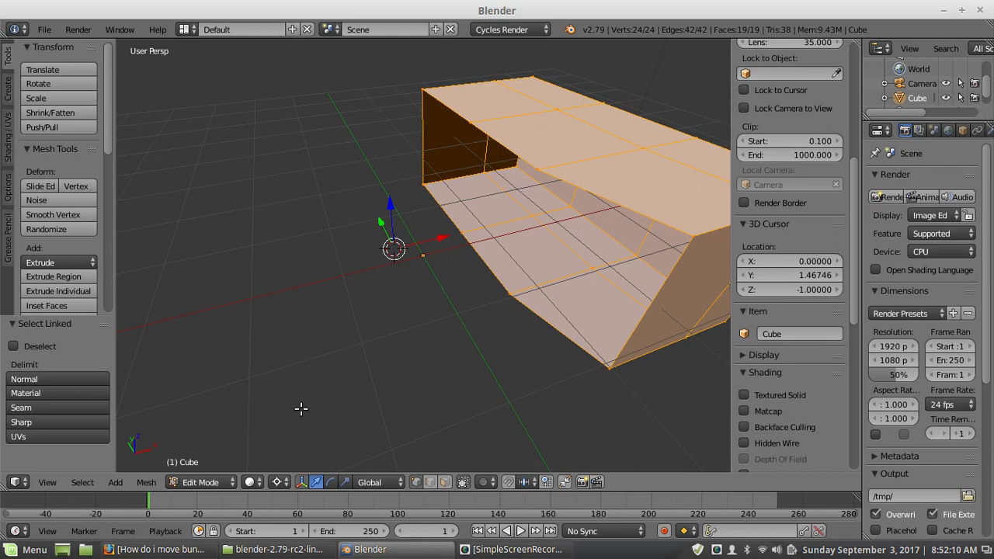
Try to snap the whole mesh to the 3D cursor with offset while the pivot point is the 3D cursor
key("shift+s")
left_click(303, 375)
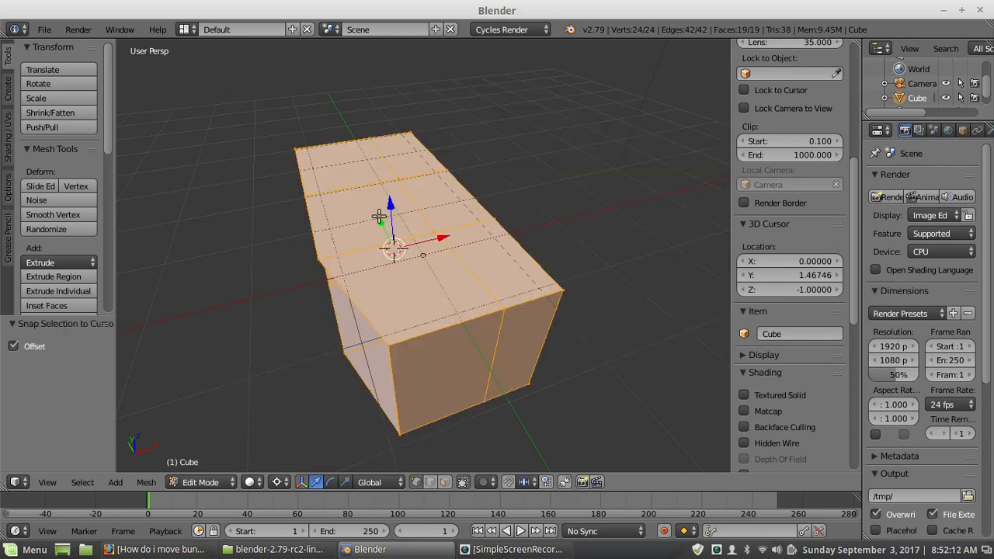
key("ctrl+z")
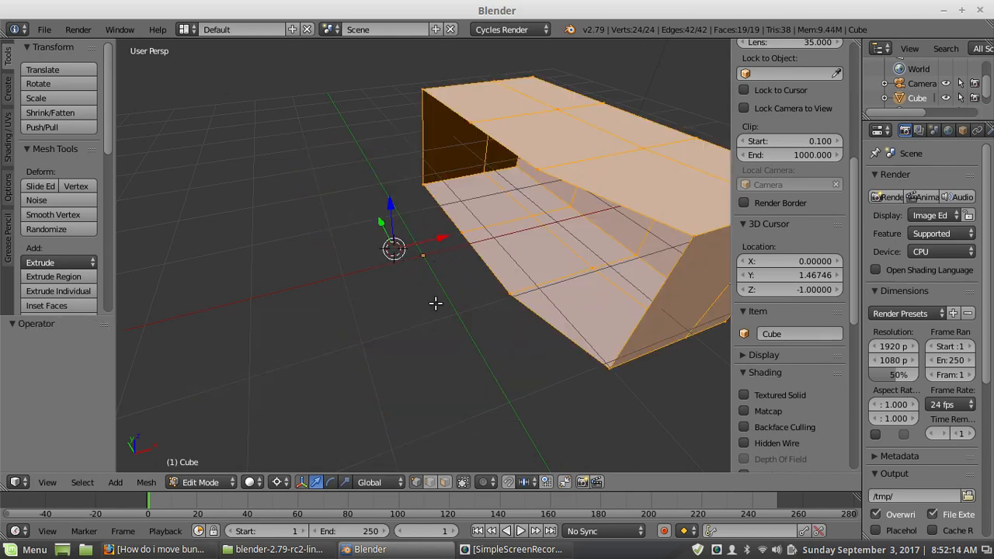
Change the pivot point to Active Element and make the open side's second lower-edge vertex from the far corner the active one
left_click(280, 483)
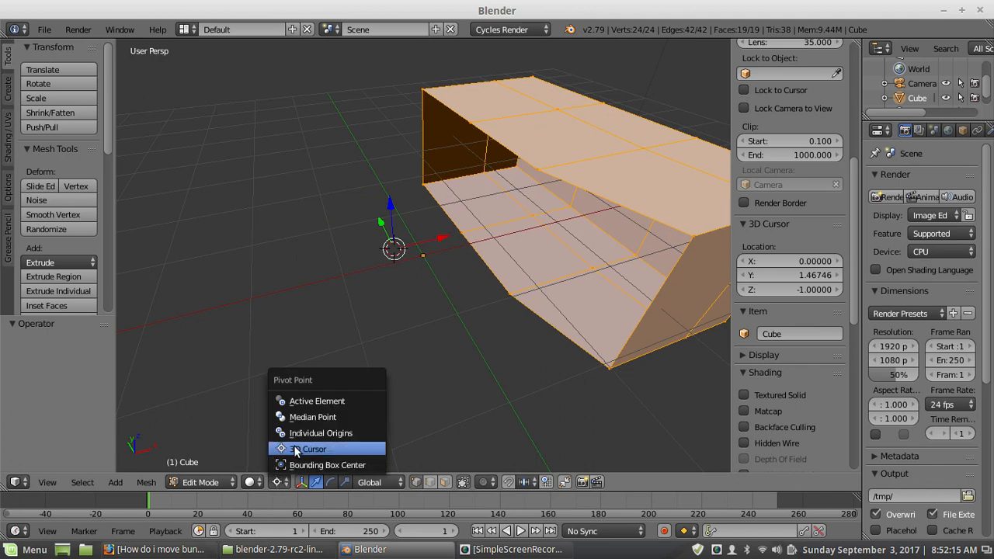
left_click(311, 402)
scroll(433, 272, "up", 2)
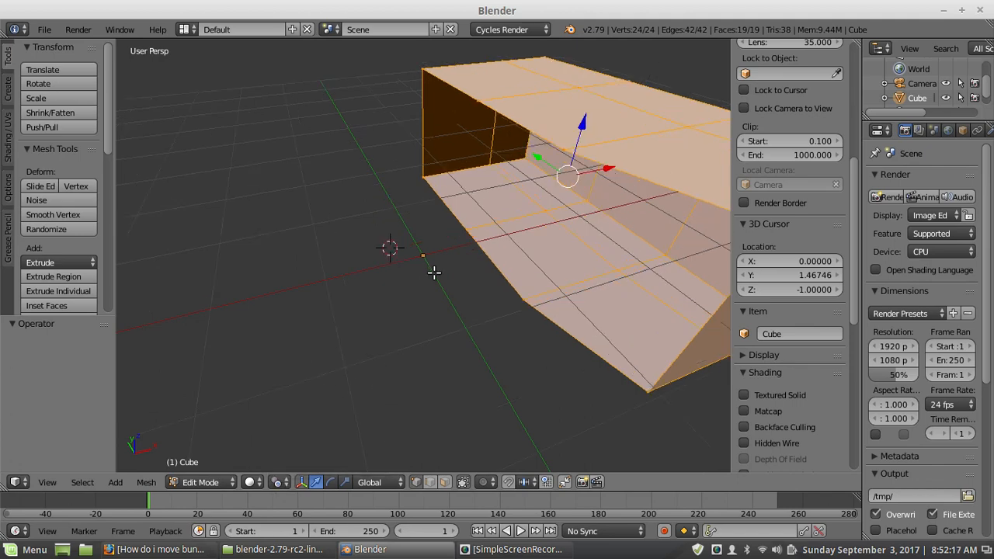
right_click(471, 225, "shift")
right_click(472, 225, "shift")
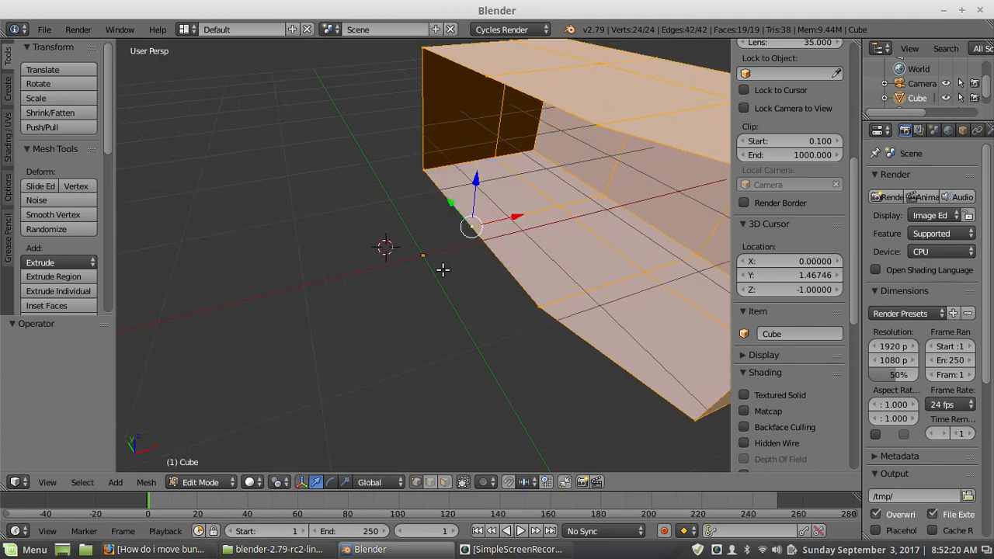
Snap the whole selected mesh to the 3D cursor with offset from the active vertex and clear the selection
scroll(377, 296, "down", 3)
key("shift+s")
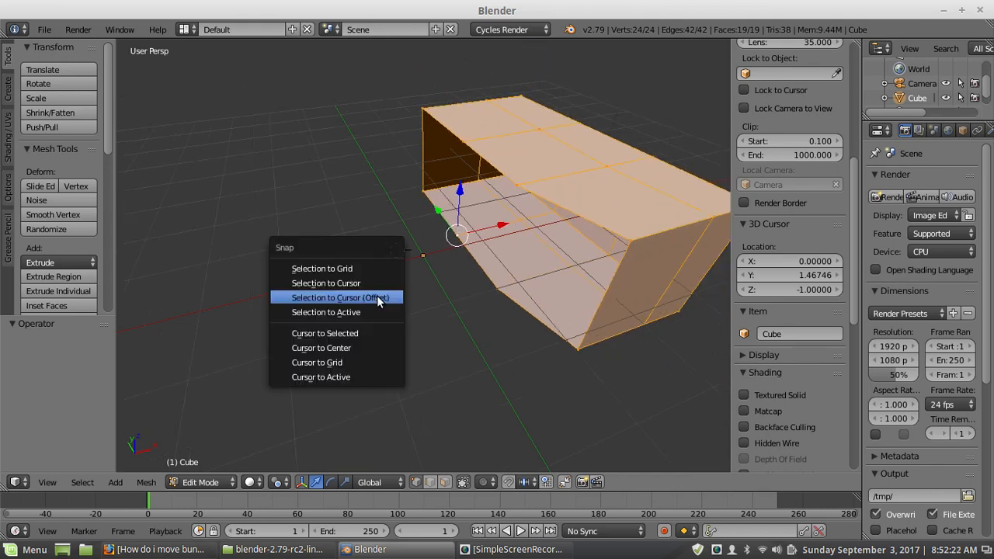
left_click(377, 296)
middle_click_drag(386, 282, 428, 258)
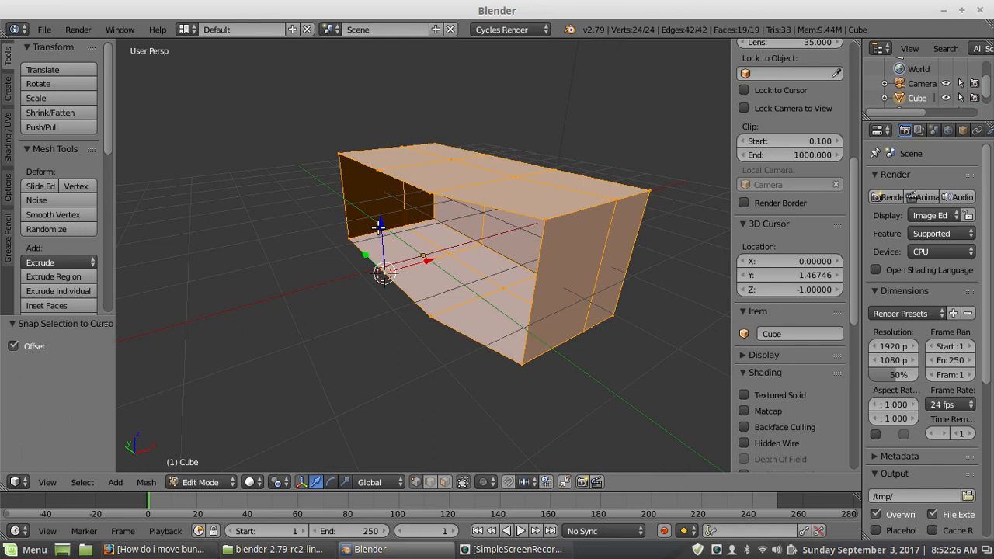
scroll(462, 242, "down", 5)
middle_click_drag(500, 272, 462, 296)
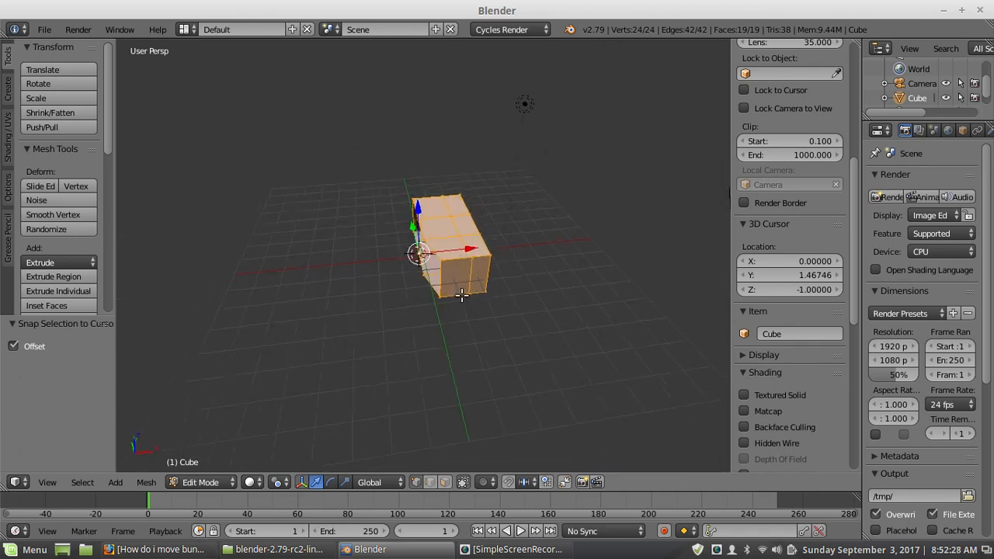
scroll(460, 298, "up", 5)
key("a")
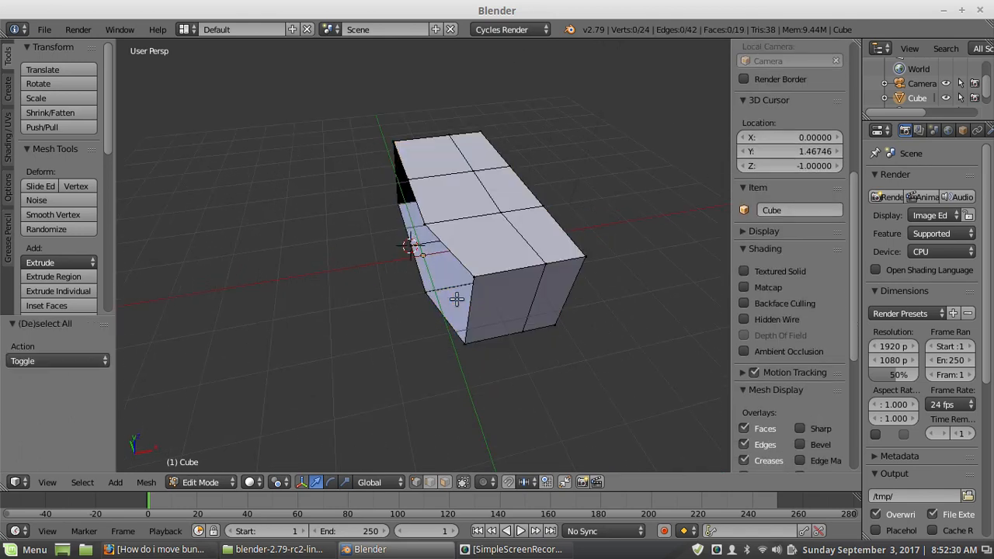
Examine the mesh's placement relative to the 3D cursor and the Y axis from several angles
scroll(388, 271, "down", 1)
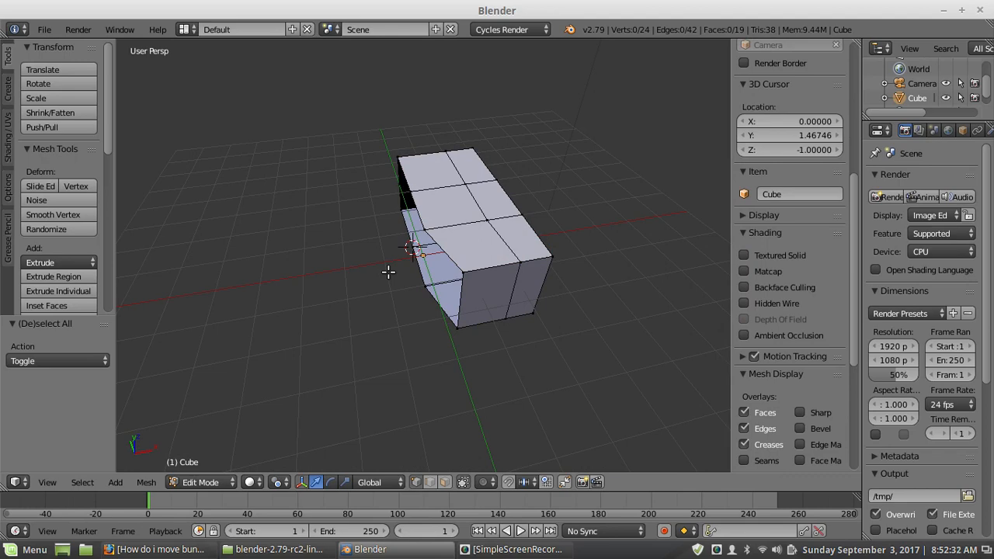
middle_click_drag(410, 268, 458, 278)
scroll(458, 278, "up", 1)
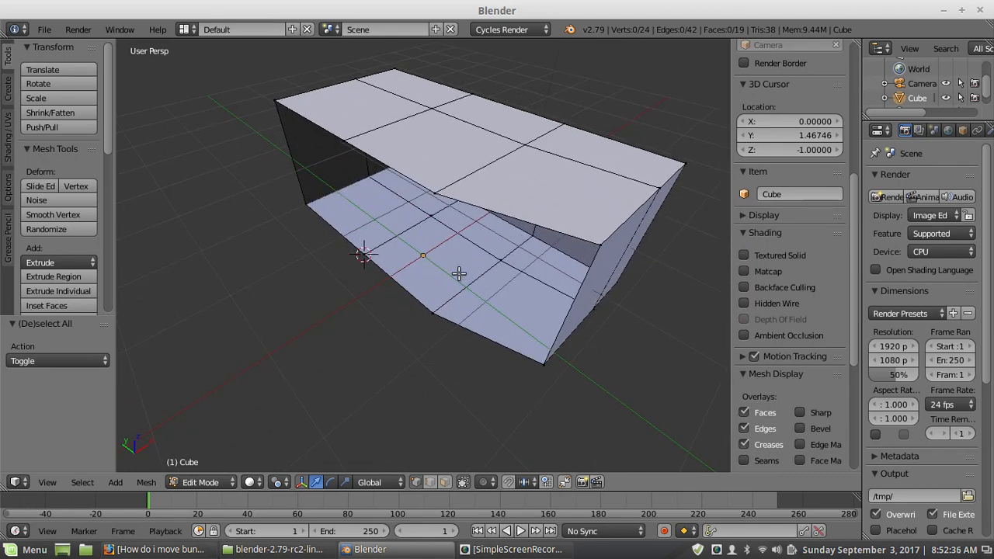
scroll(470, 244, "down", 2)
middle_click_drag(502, 253, 477, 244)
scroll(421, 273, "up", 2)
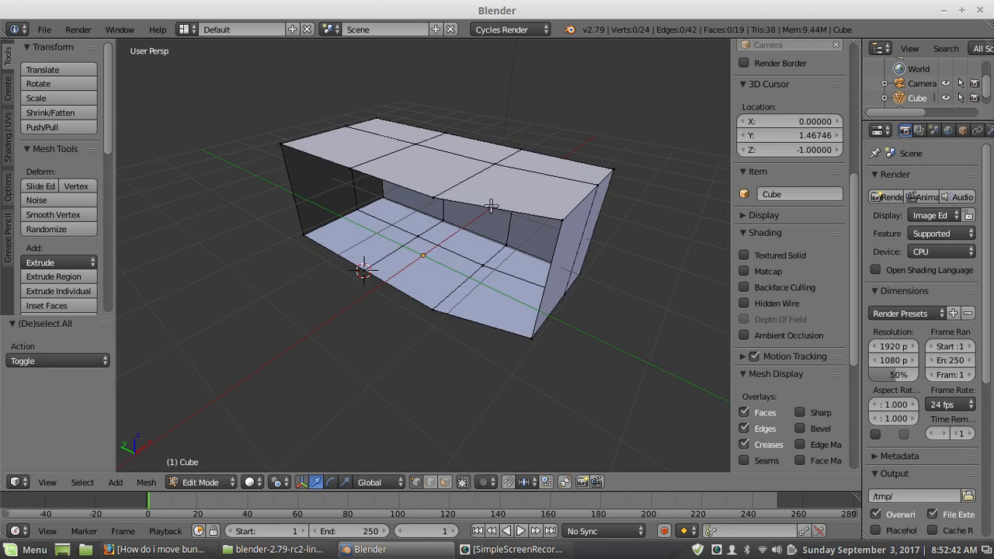
middle_click_drag(518, 220, 467, 233)
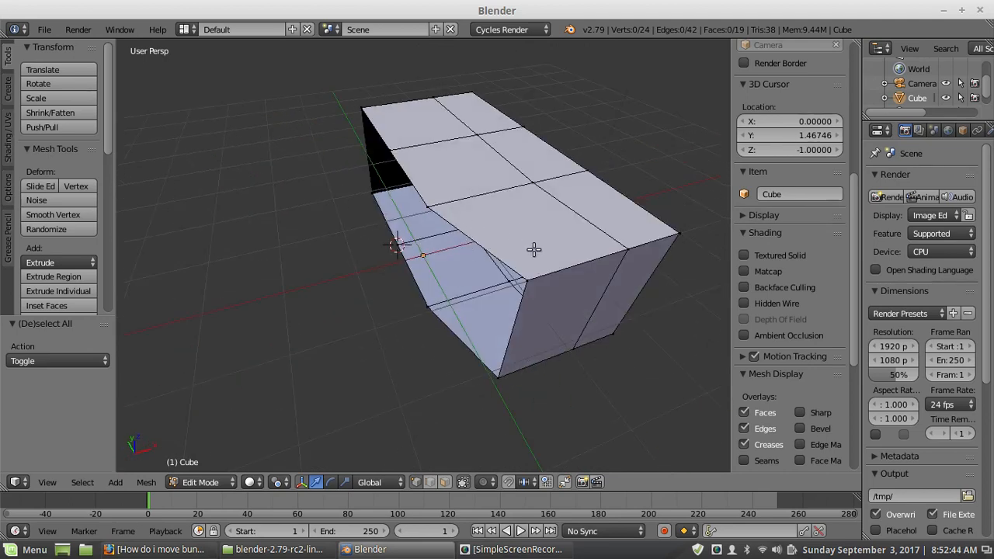
scroll(536, 276, "down", 2)
middle_click_drag(536, 276, 370, 301)
scroll(493, 272, "up", 3)
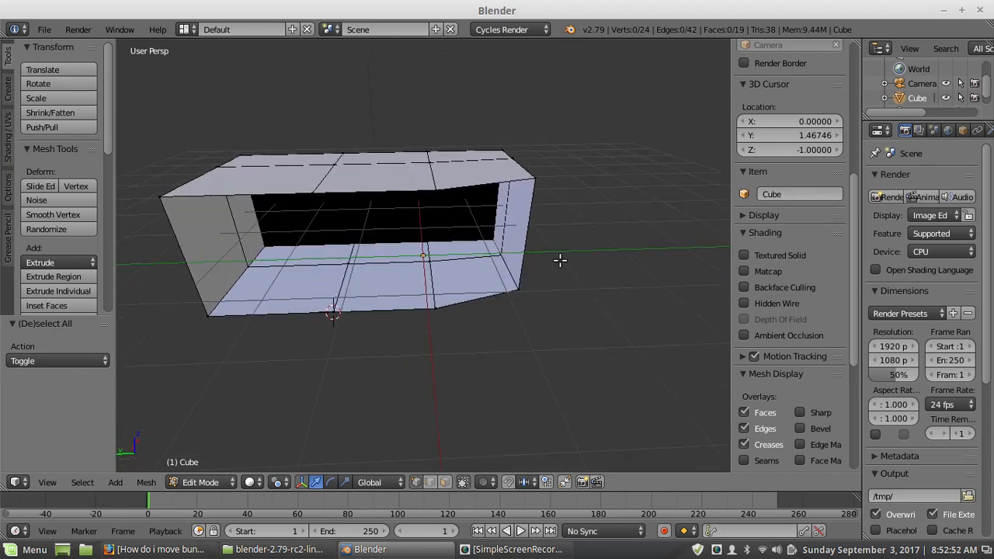
middle_click_drag(562, 260, 460, 272)
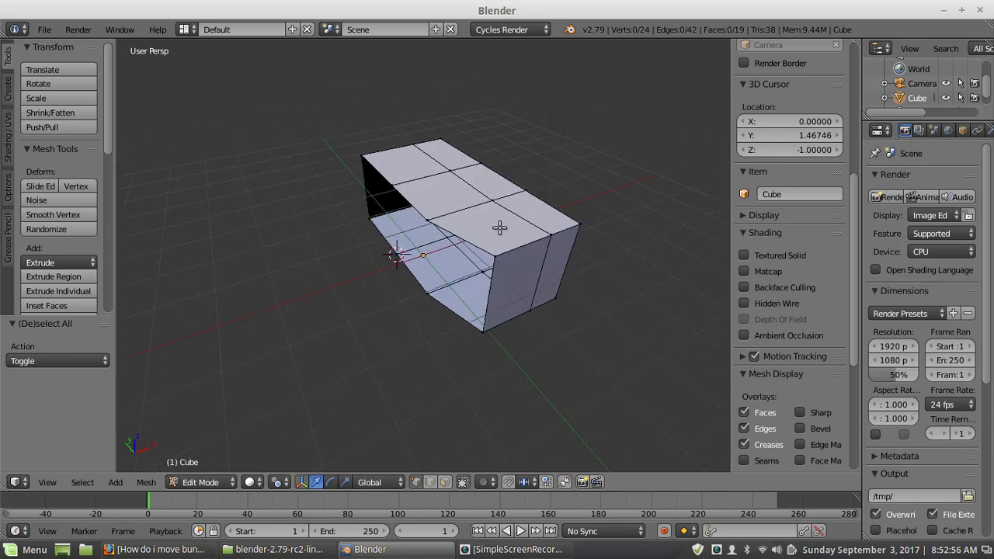